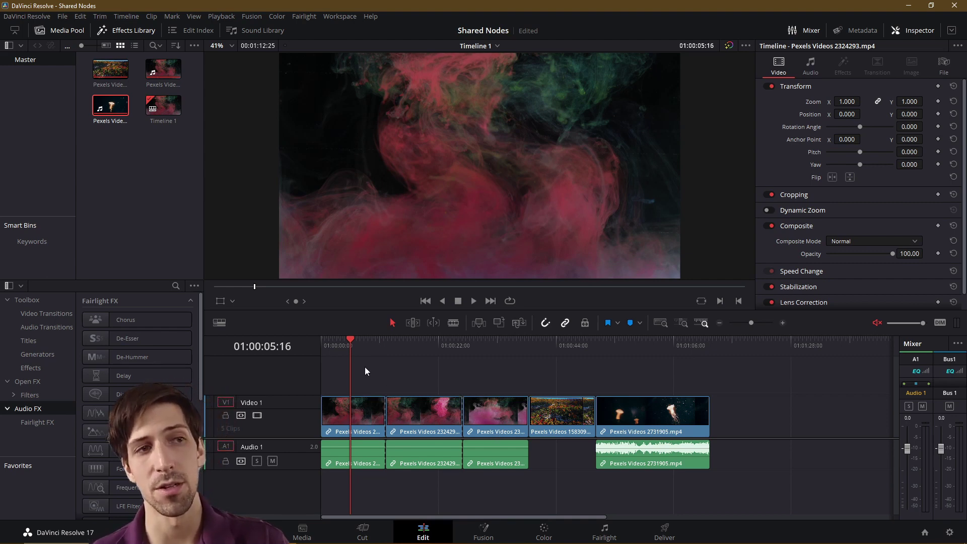
Select the first of the five clips in Timeline 1 on the Edit page
click(370, 403)
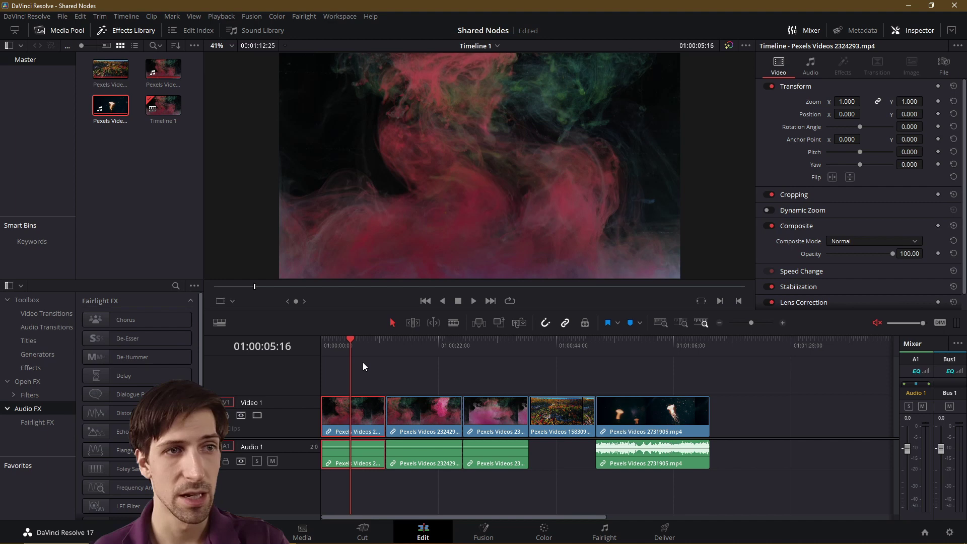
On the Color page, shape an upward Sat vs Lum curve with a point at Sat 0.15, Lum 1.24
click(544, 529)
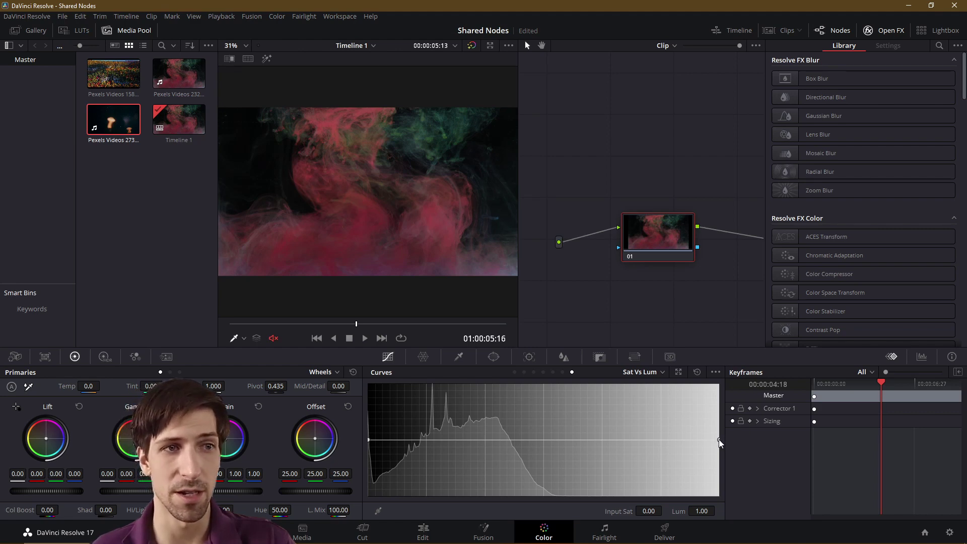
drag(719, 440, 716, 385)
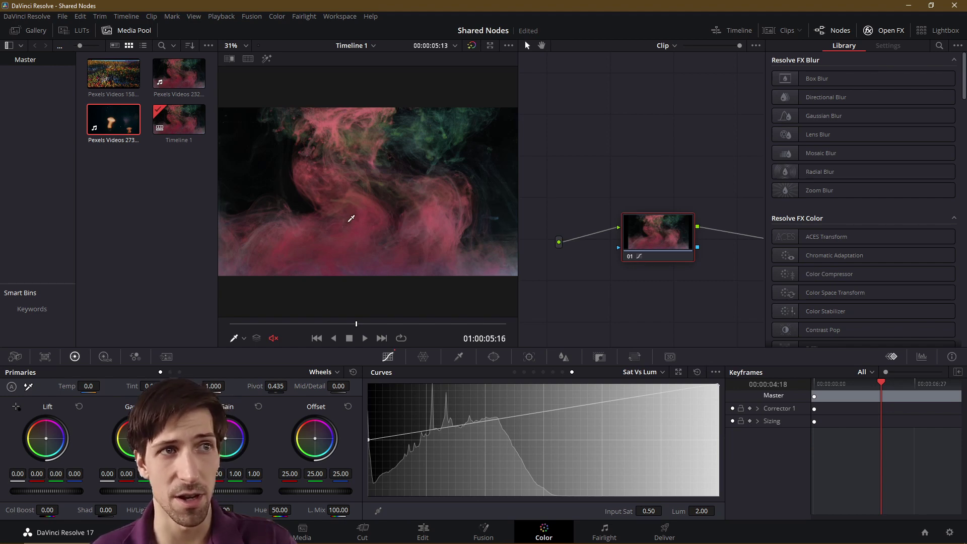
click(497, 419)
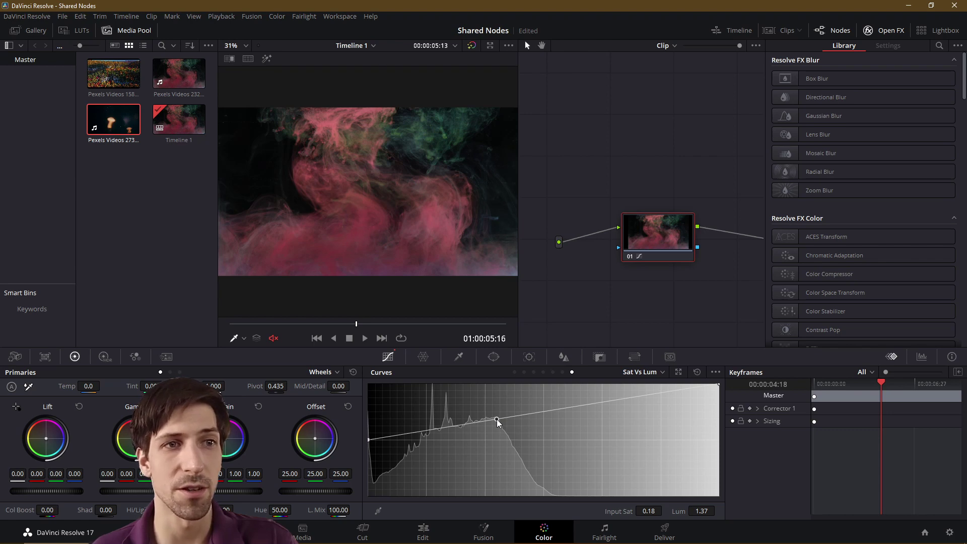
drag(497, 420, 471, 427)
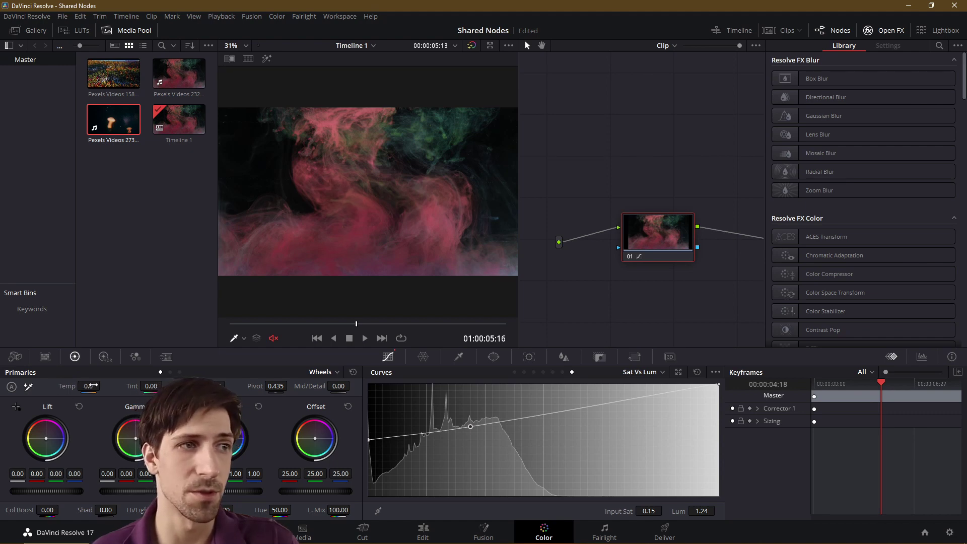
Lower the first clip's primary Temp value to -480.0
mouse_move(98, 387)
mouse_down()
mouse_move(43, 387)
mouse_move(103, 386)
mouse_up()
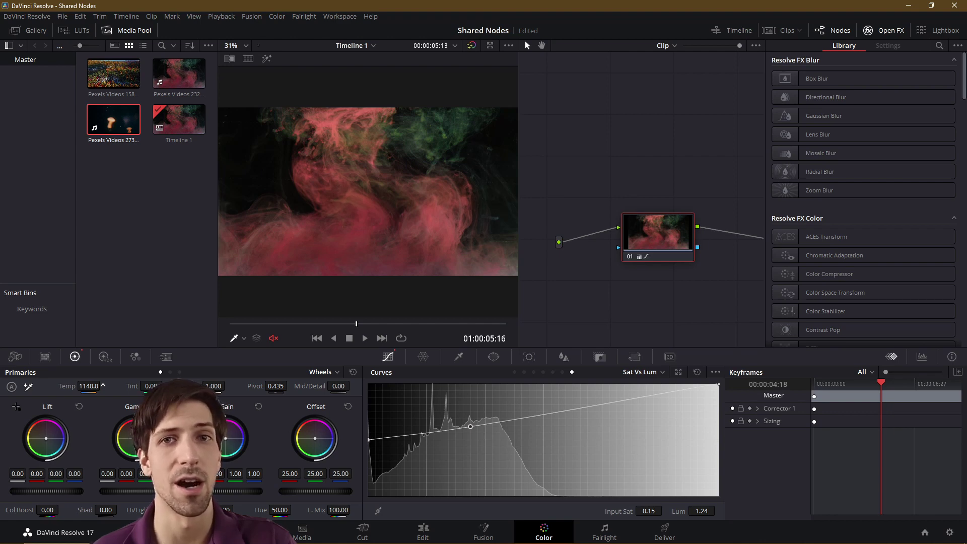
drag(103, 386, 63, 386)
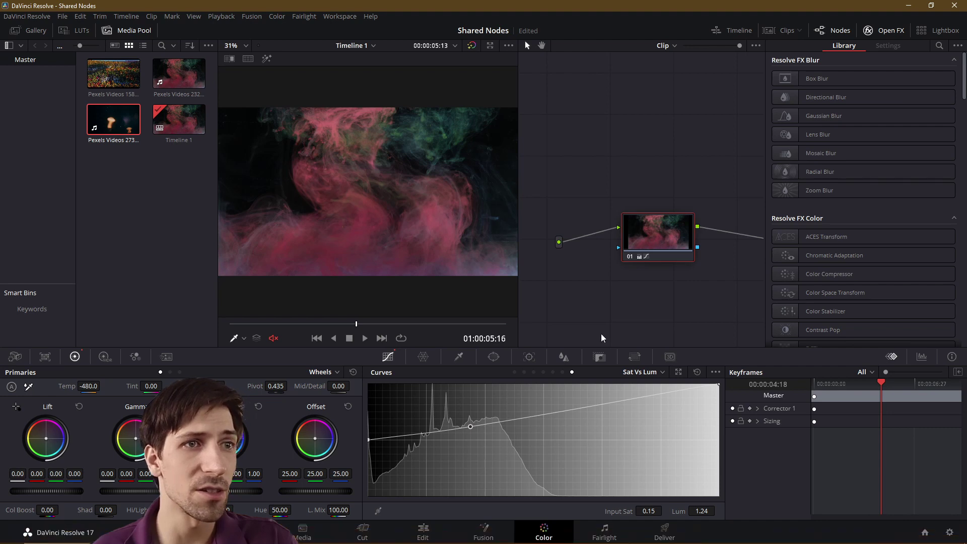
Raise Mid/Detail to 44.50 in the Blur palette, return Radius to 0.50 and refit the viewer
click(564, 357)
scroll(367, 261, up, 2)
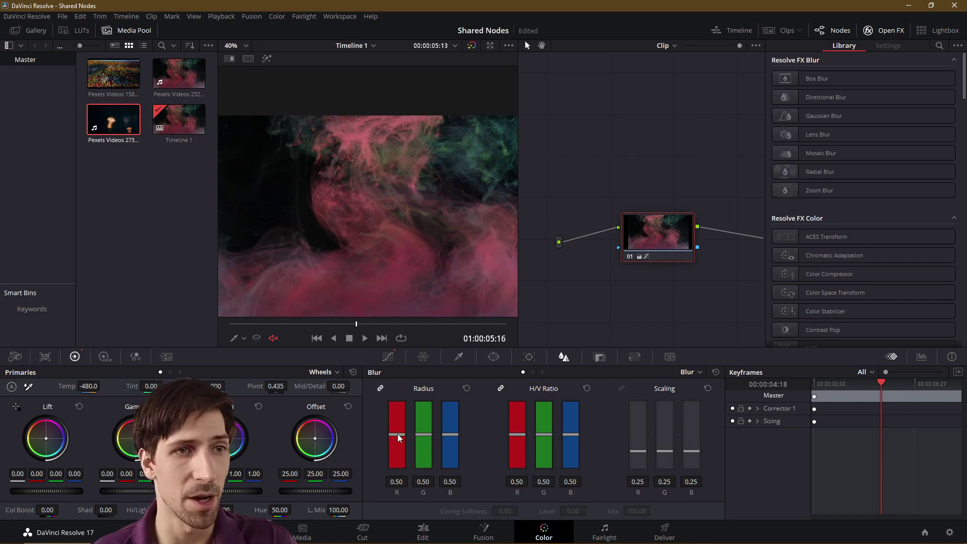
drag(402, 436, 402, 452)
scroll(383, 138, up, 4)
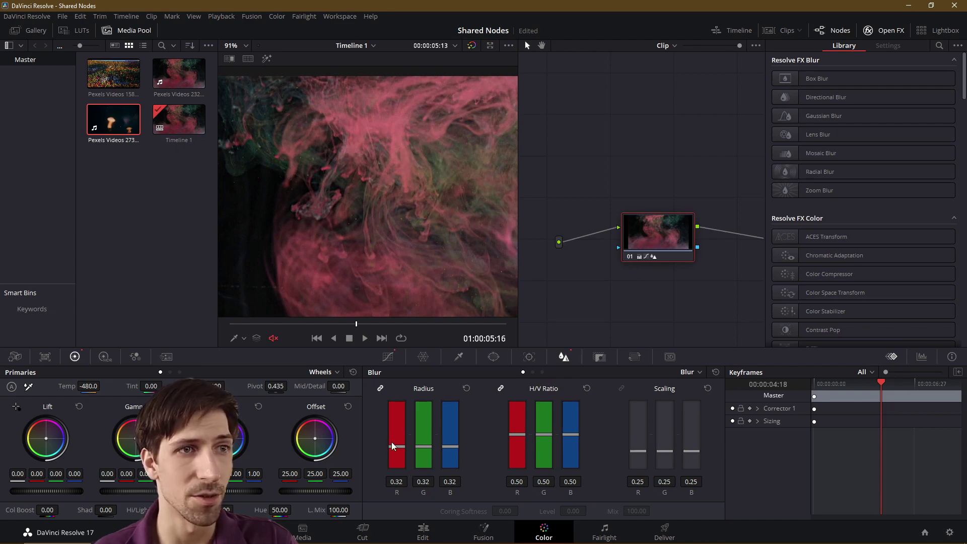
drag(318, 389, 353, 386)
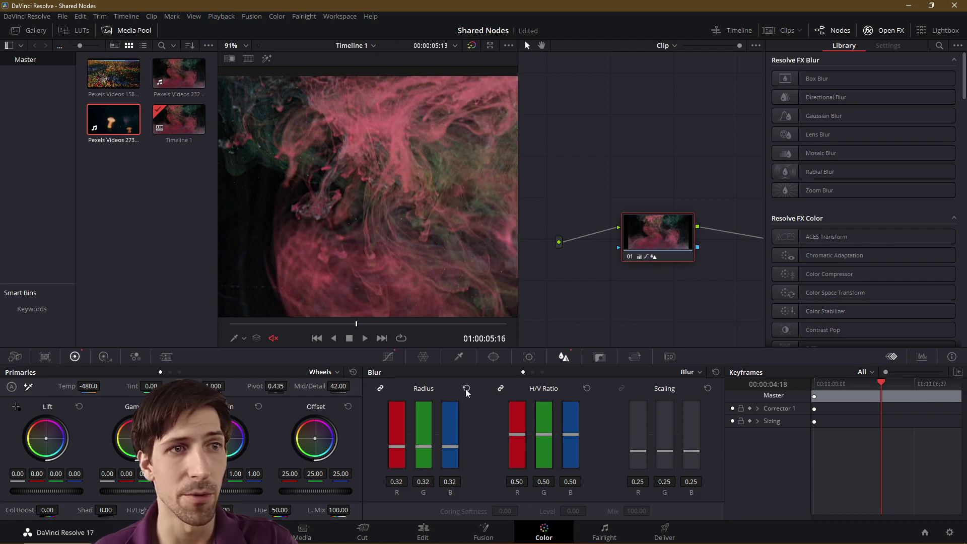
click(467, 390)
key(shift+z)
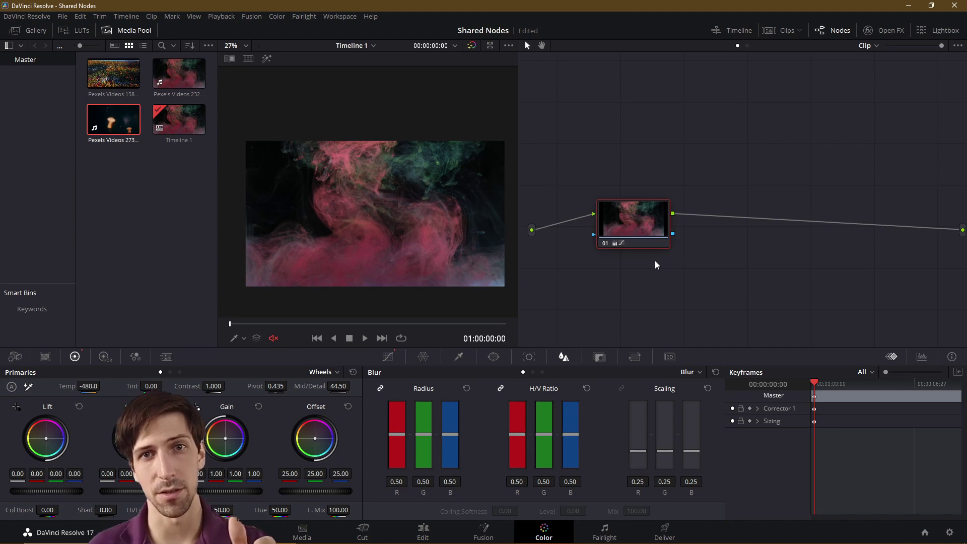
Copy clip 01's node 01 grade and paste it onto clip 02's node
drag(694, 287, 579, 152)
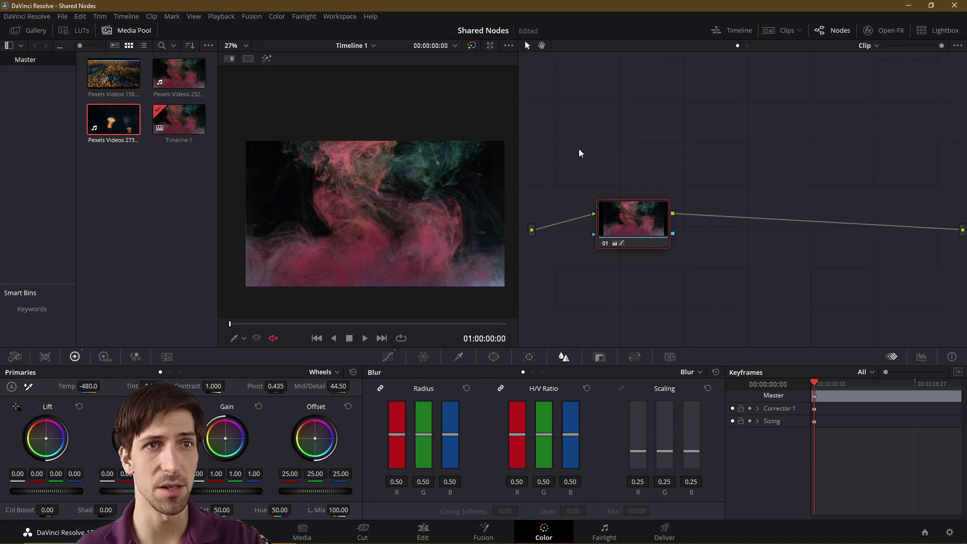
click(777, 32)
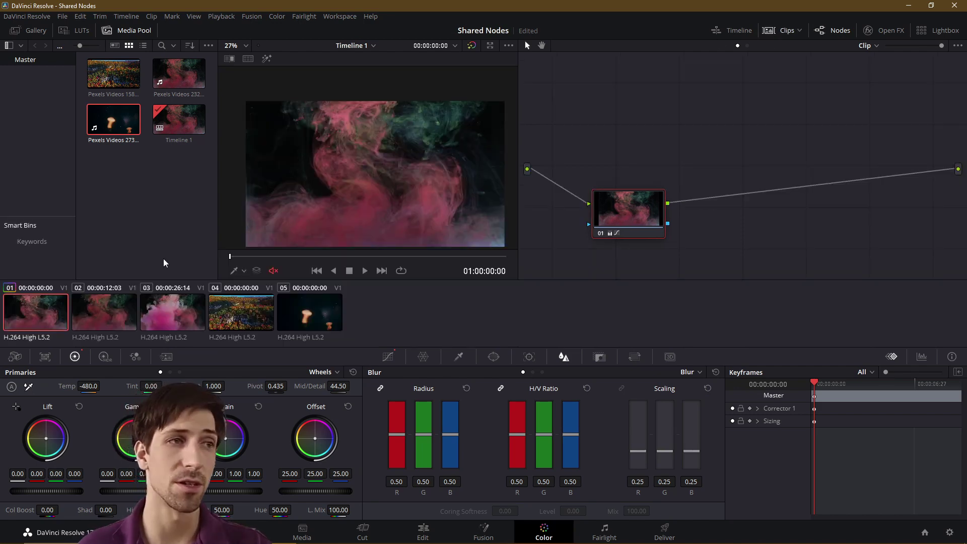
click(95, 314)
drag(603, 156, 724, 183)
scroll(748, 214, right, 5)
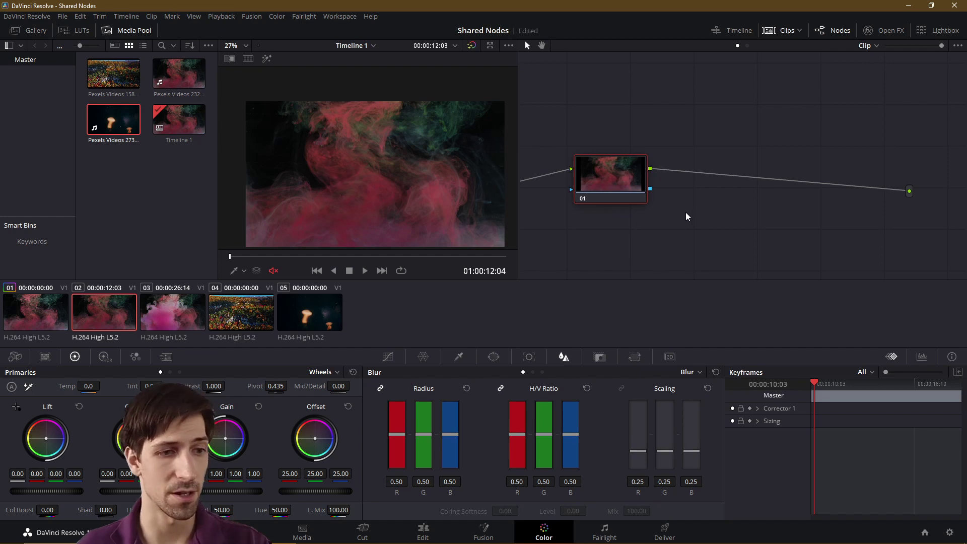
key(ctrl+v)
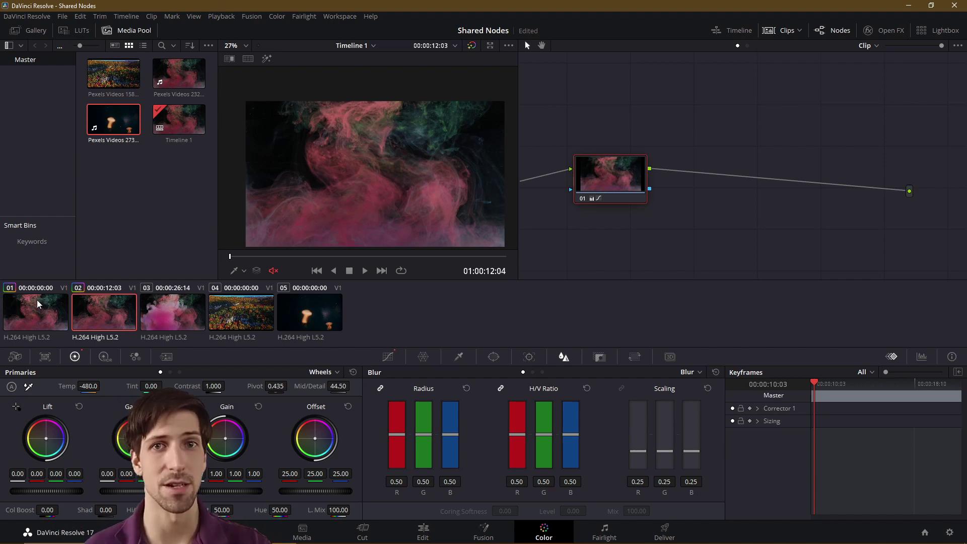
drag(602, 181, 661, 185)
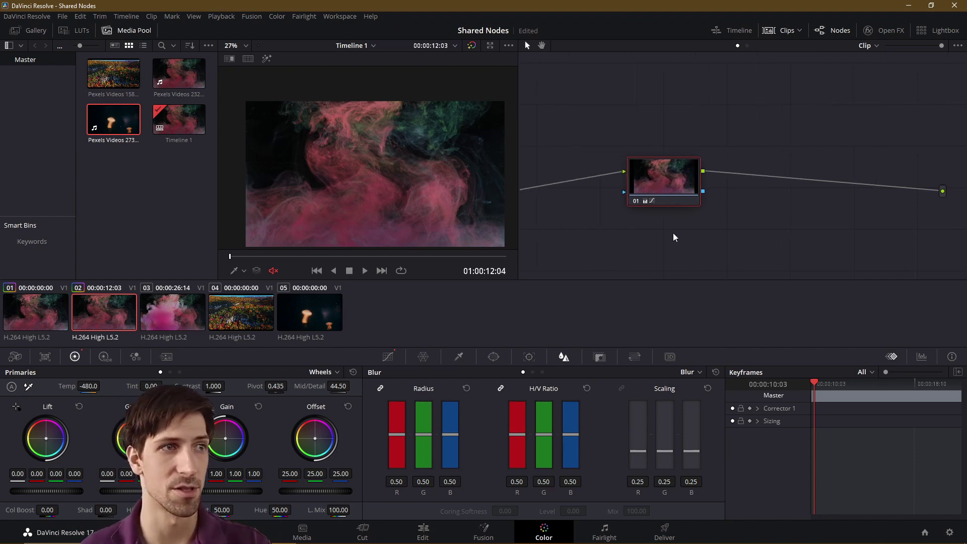
Back on clip 01, save node 01 as a shared node labelled 'Tutorial Share'
click(22, 316)
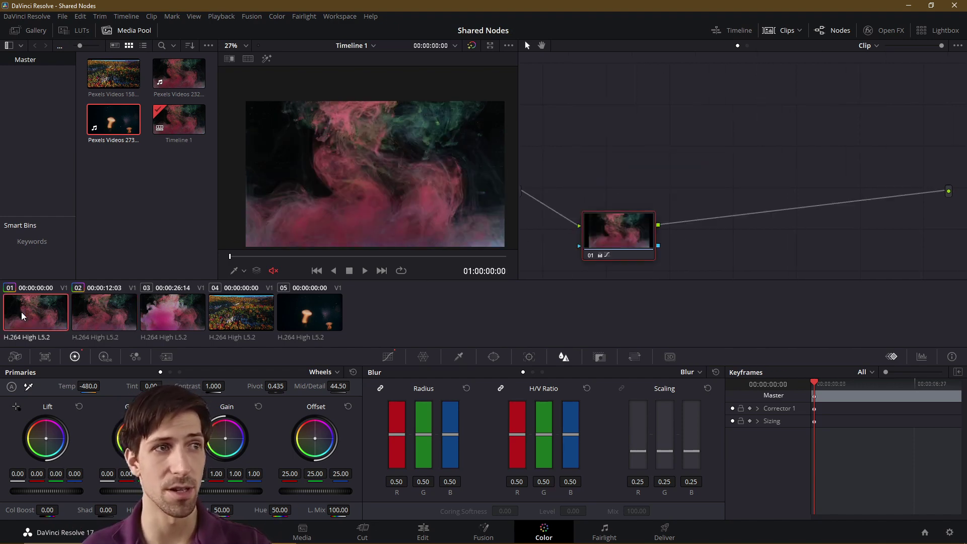
drag(599, 228, 640, 183)
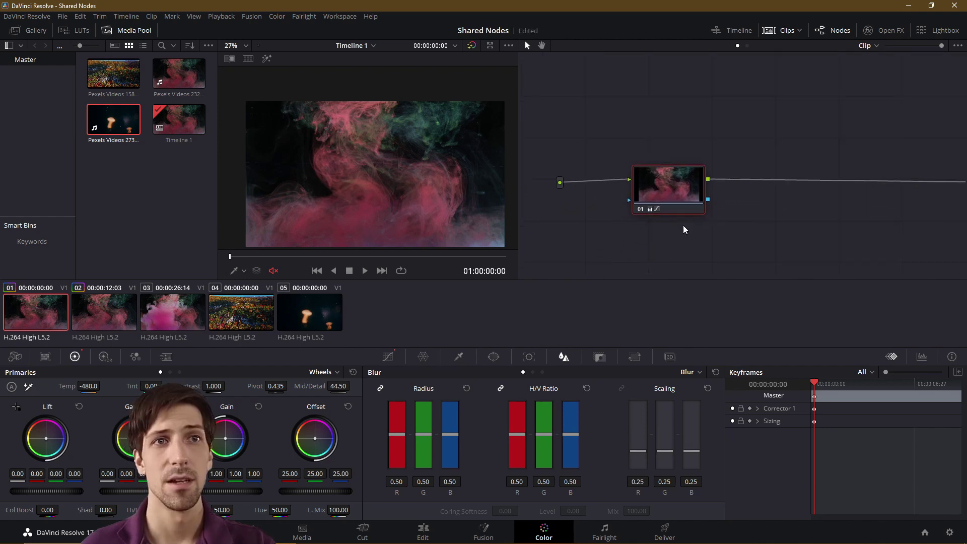
right_click(653, 182)
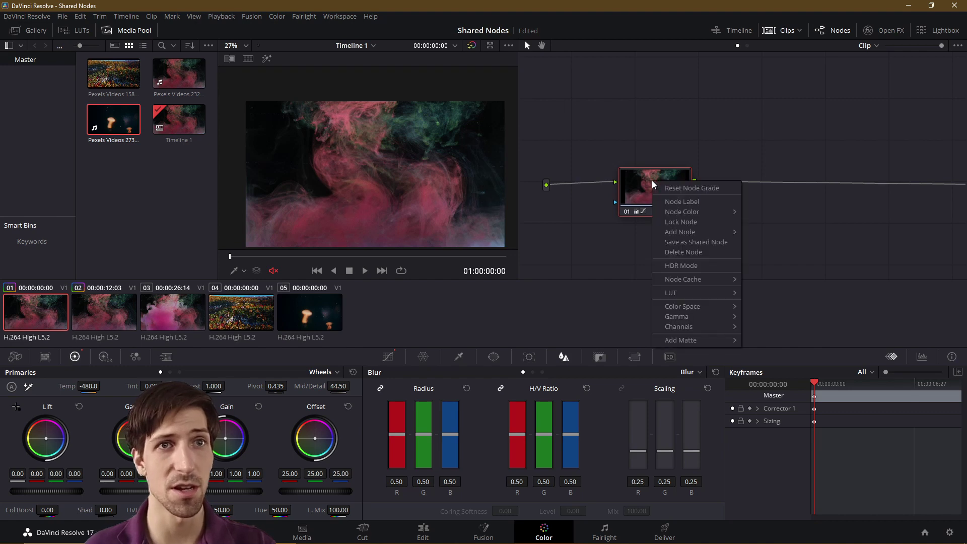
click(710, 240)
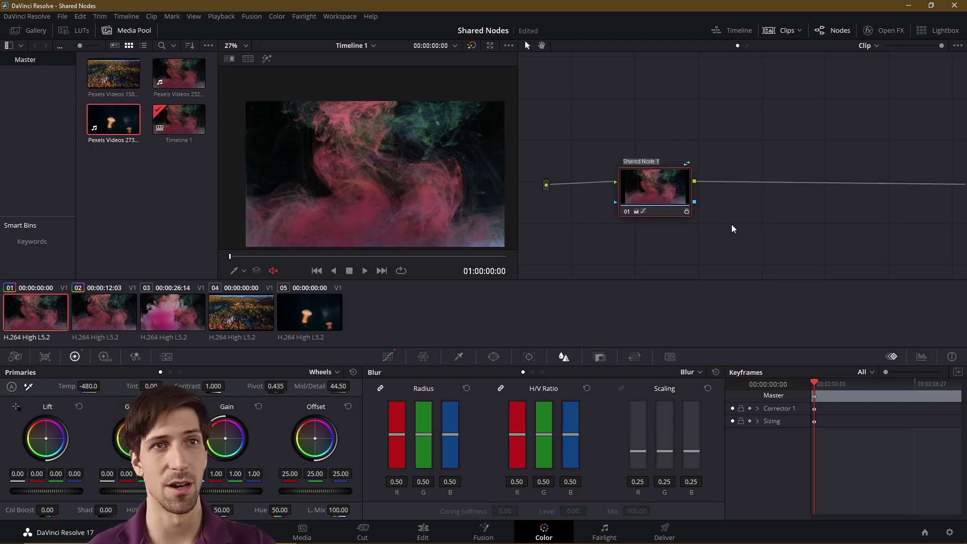
text(Tutorial)
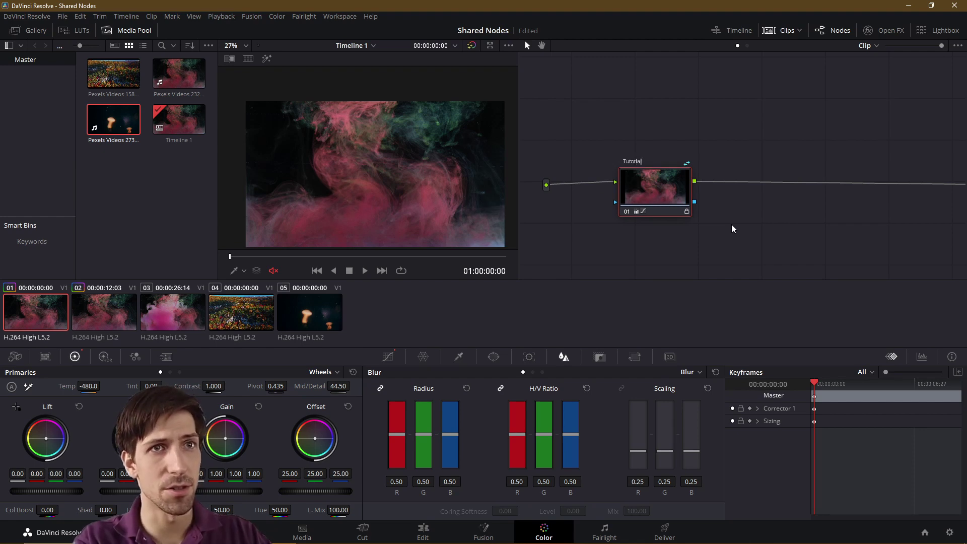
text( Share)
key(Return)
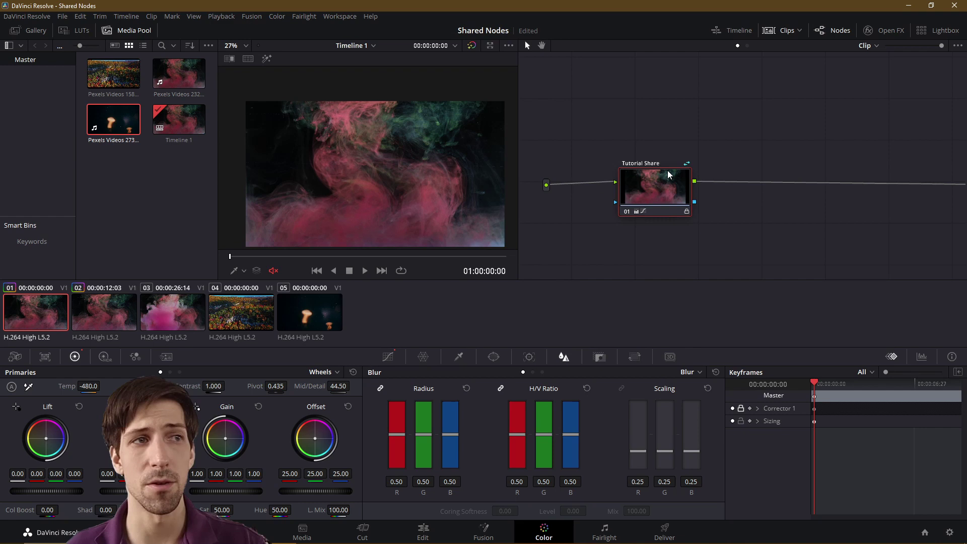
On clip 02, add the Tutorial Share shared node and place it beside node 01
click(89, 320)
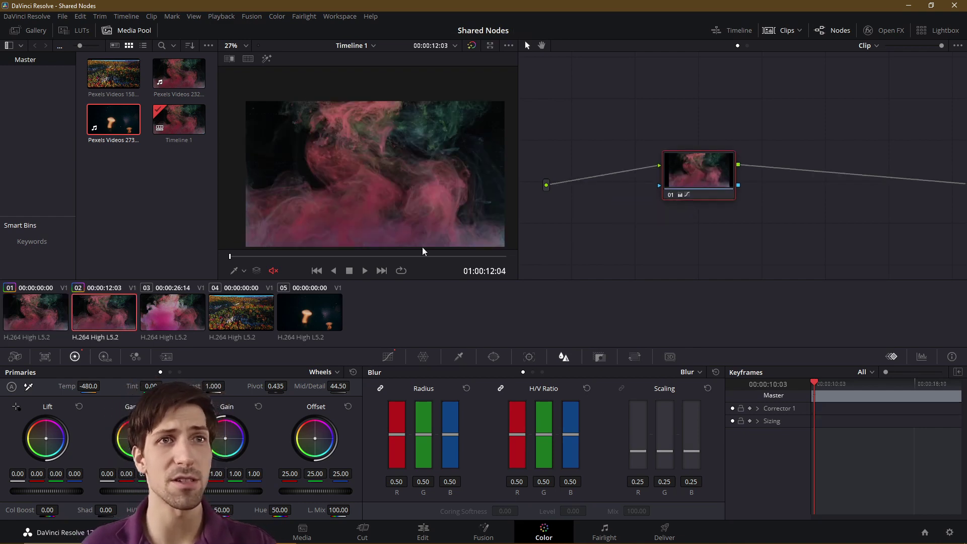
drag(659, 216, 655, 217)
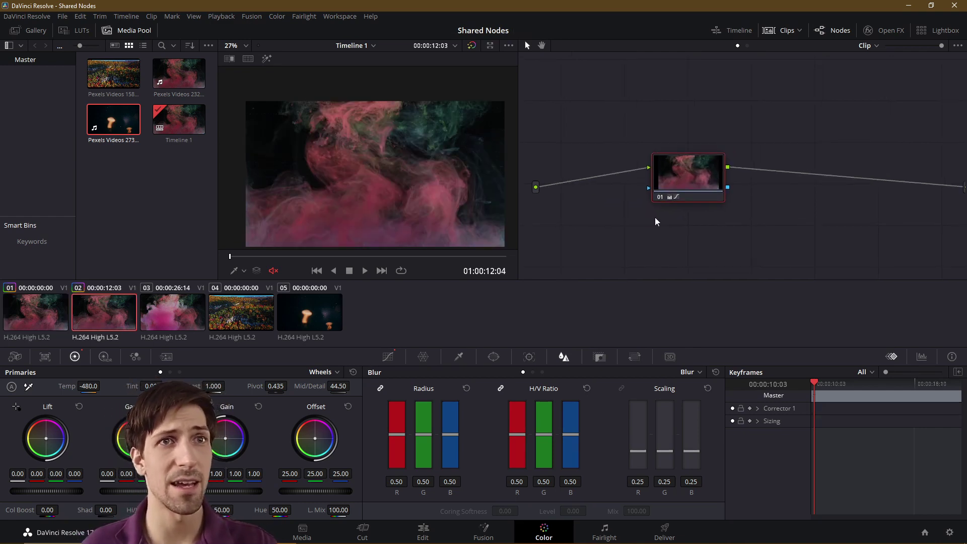
right_click(643, 86)
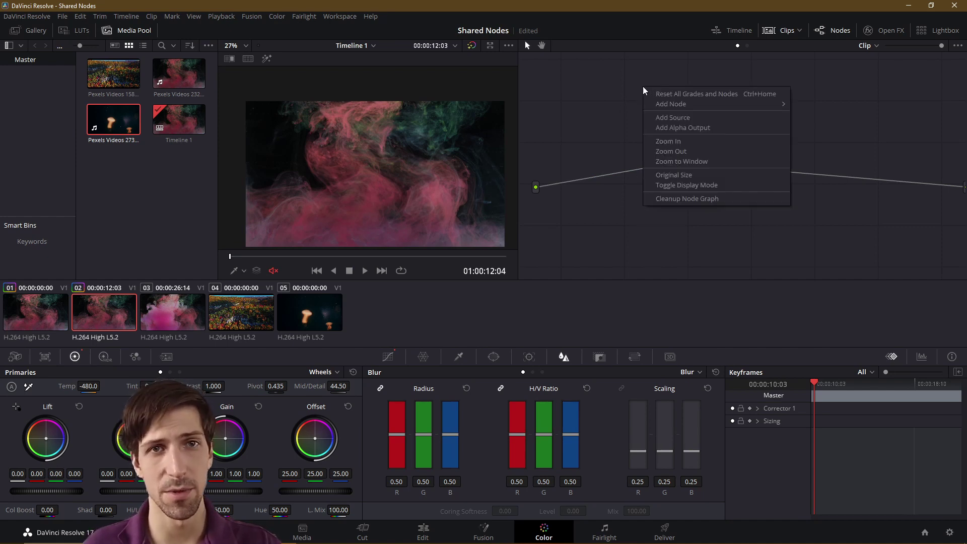
mouse_move(670, 104)
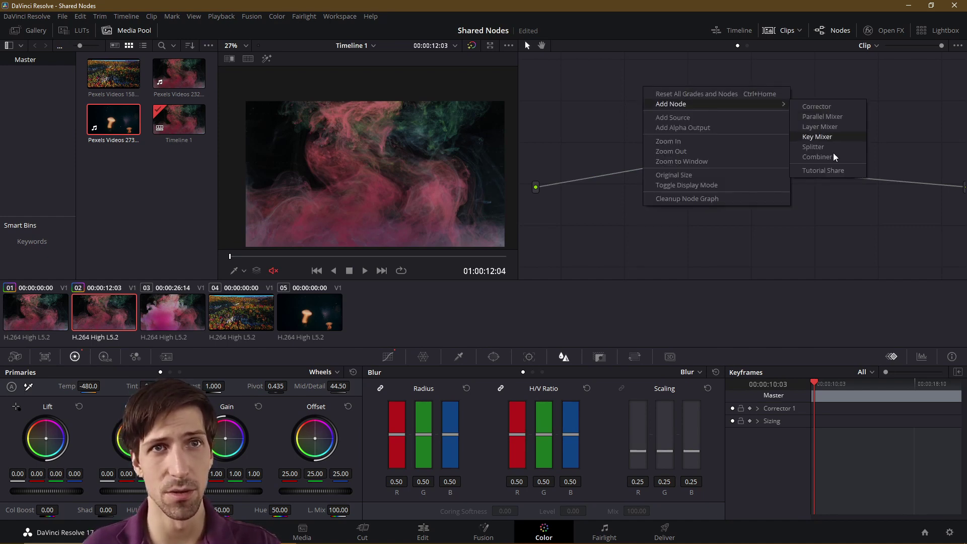
click(841, 170)
drag(669, 108, 707, 125)
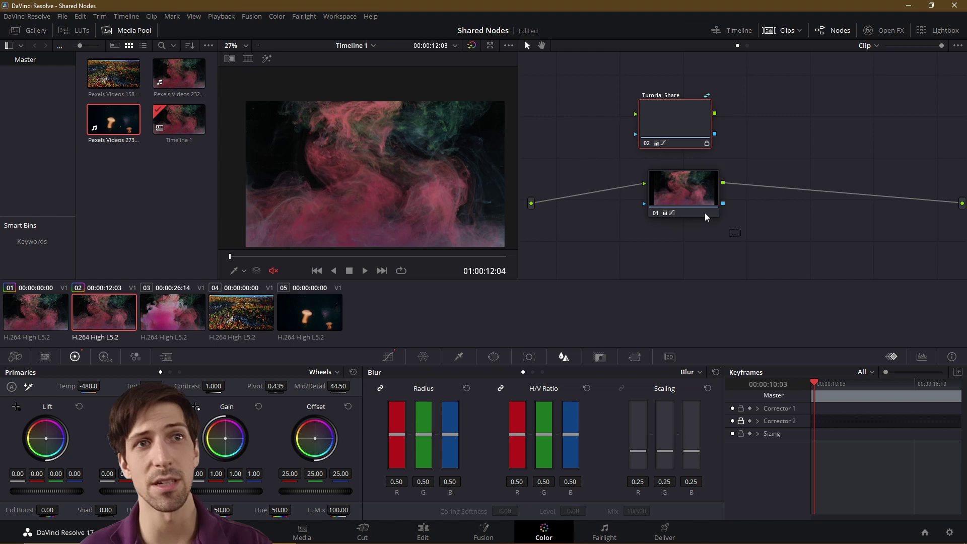
Delete clip 02's original node and wire the source straight into Tutorial Share
mouse_move(676, 192)
key(Delete)
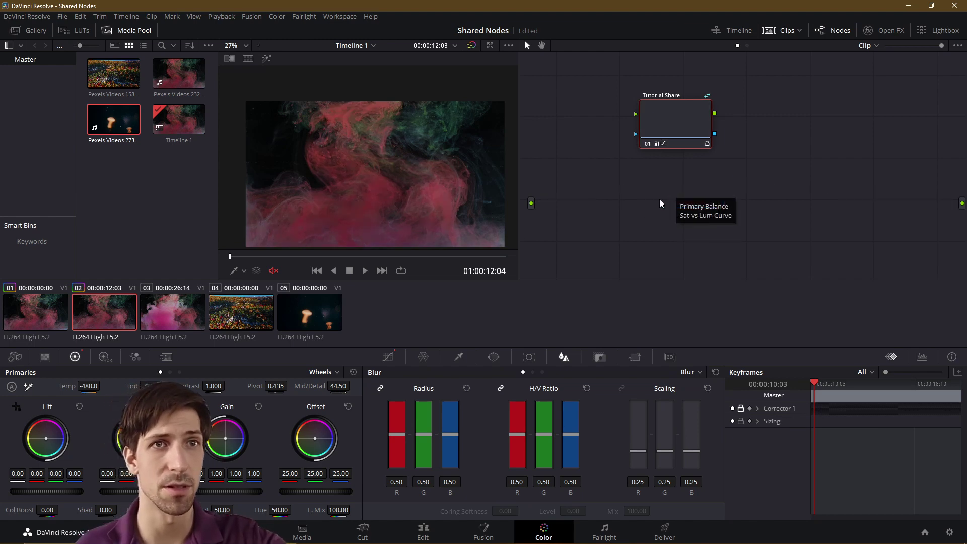
drag(531, 203, 961, 203)
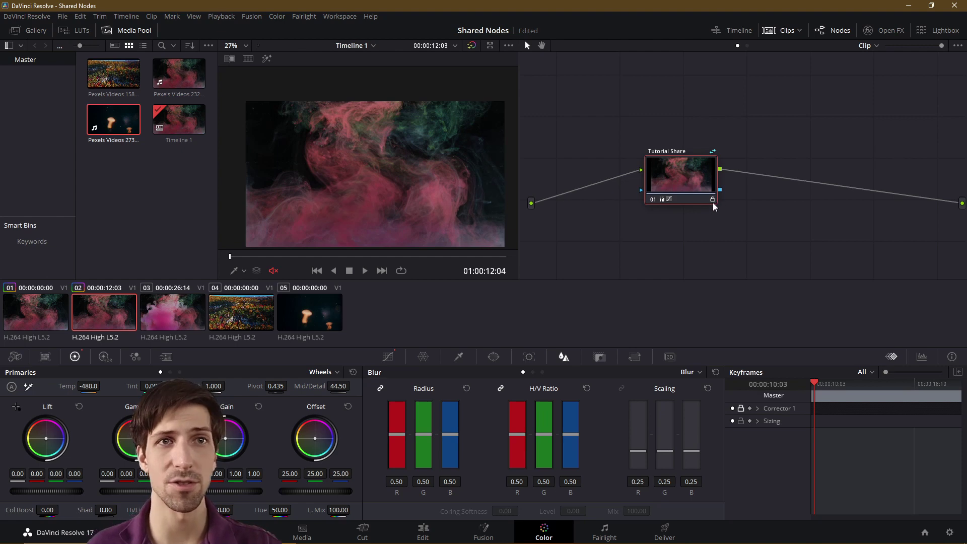
Unlock the Tutorial Share node and nudge its Lift toward blue (red -0.02, blue 0.06)
mouse_move(711, 202)
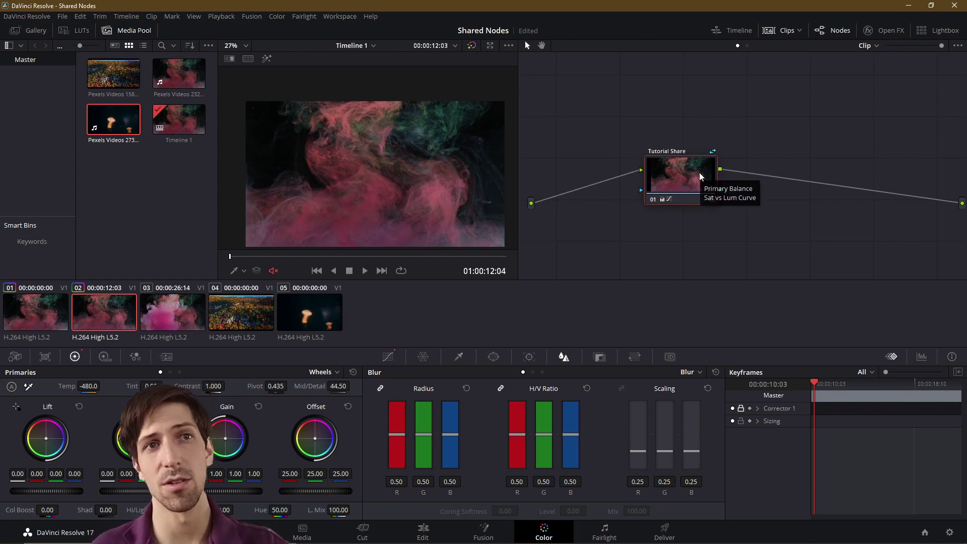
right_click(691, 178)
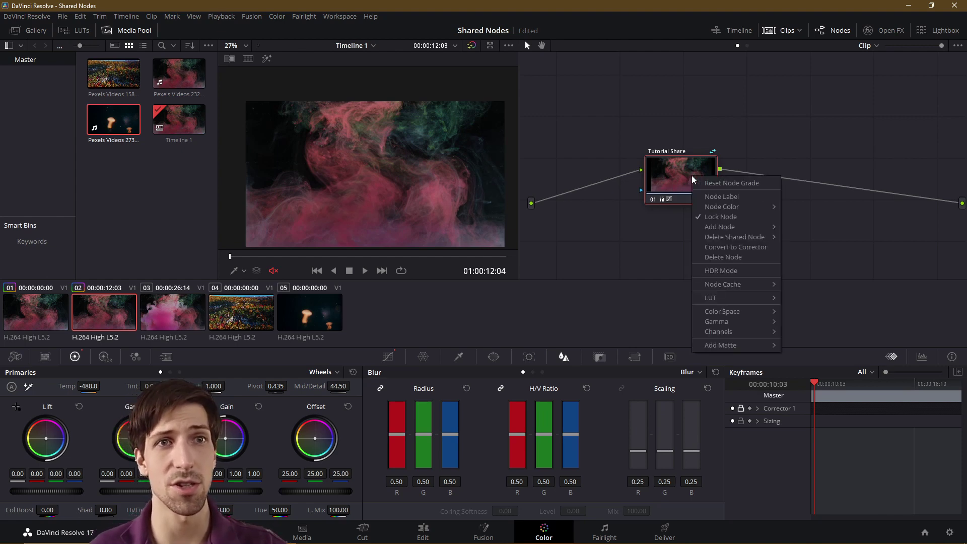
click(725, 215)
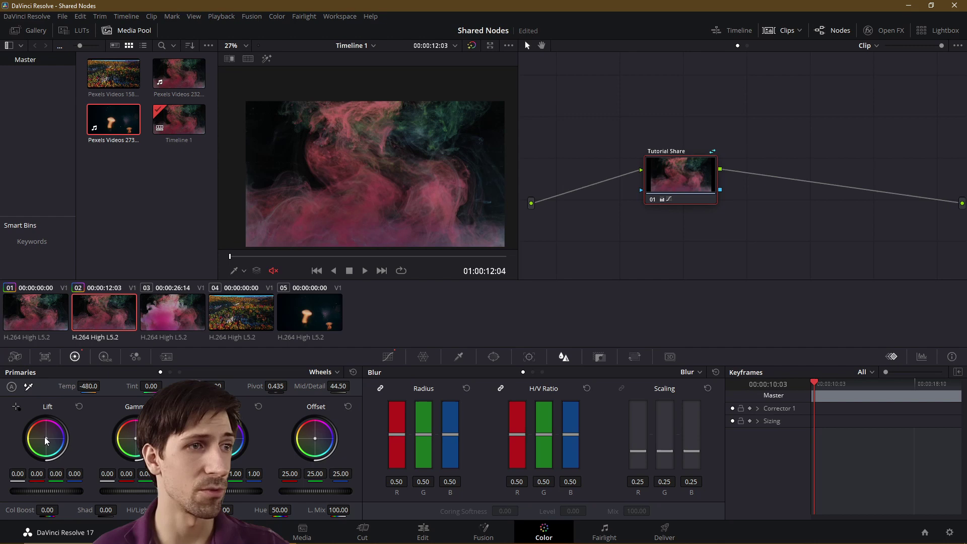
drag(45, 441, 48, 444)
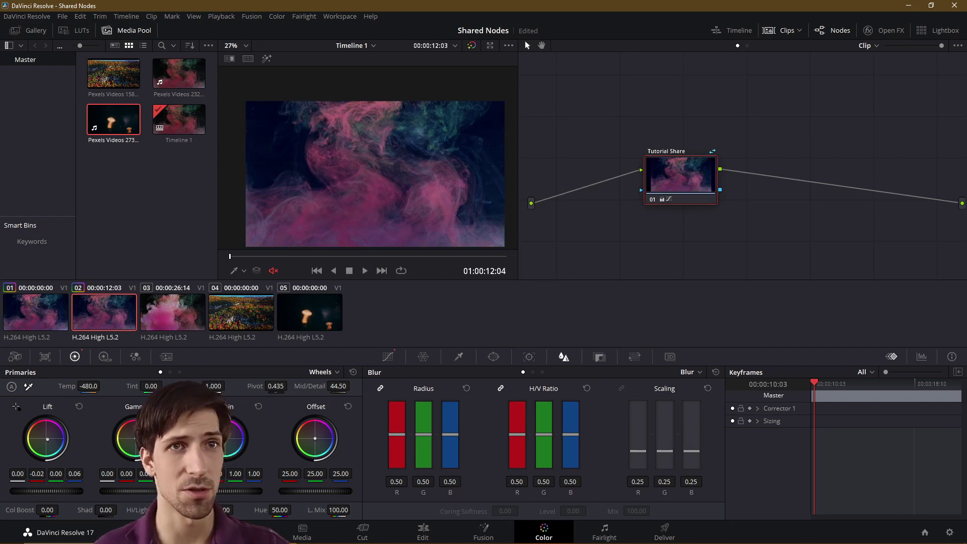
Check that clip 01 carries the updated shared grade, then move on to clip 03
click(38, 313)
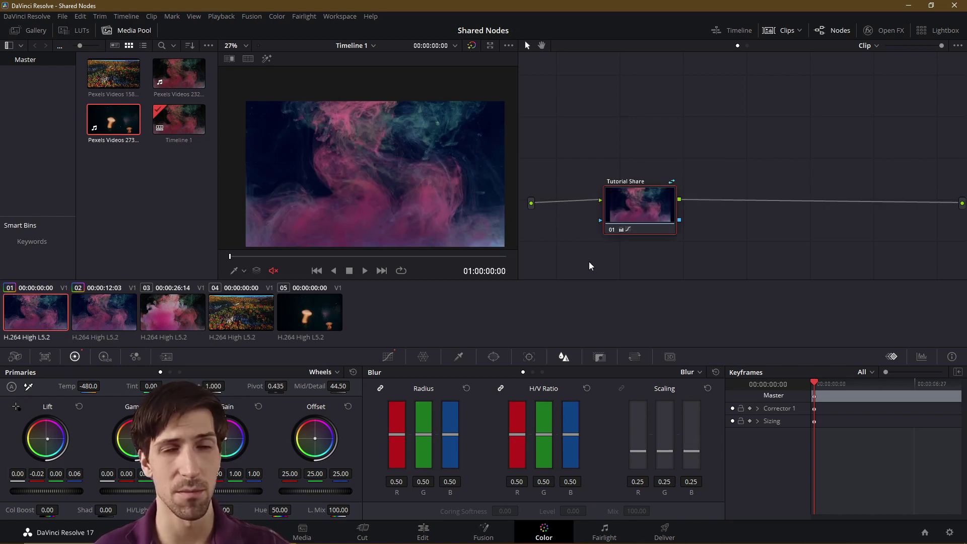
mouse_move(586, 263)
mouse_down()
mouse_move(574, 259)
mouse_move(600, 252)
mouse_up()
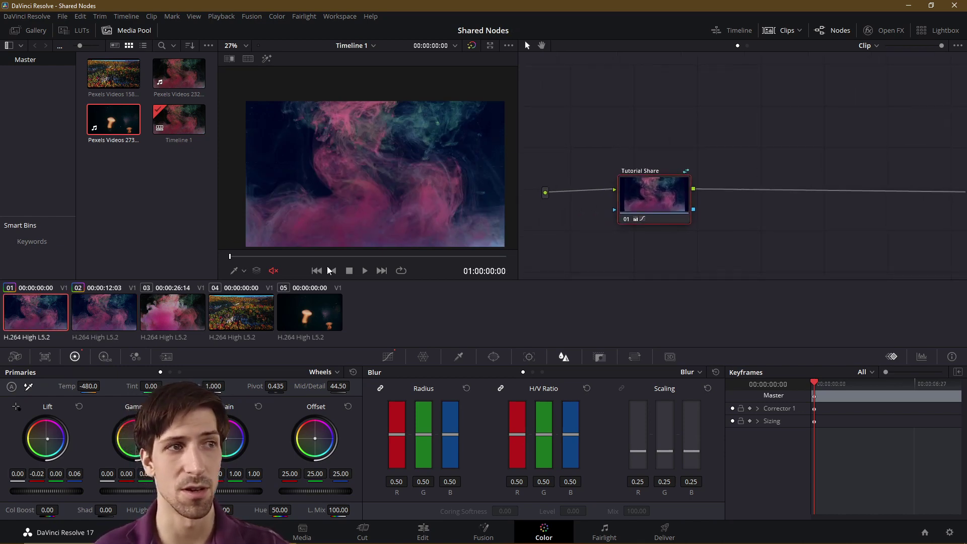
key(Down)
key(Down)
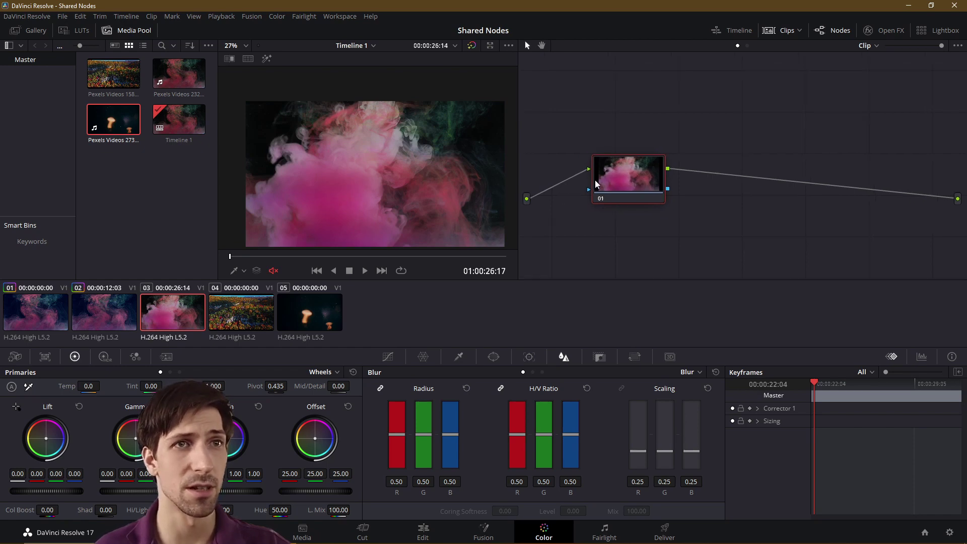
Add the Tutorial Share shared node to clip 03 and move node 01 out to the right
right_click(622, 105)
mouse_move(661, 123)
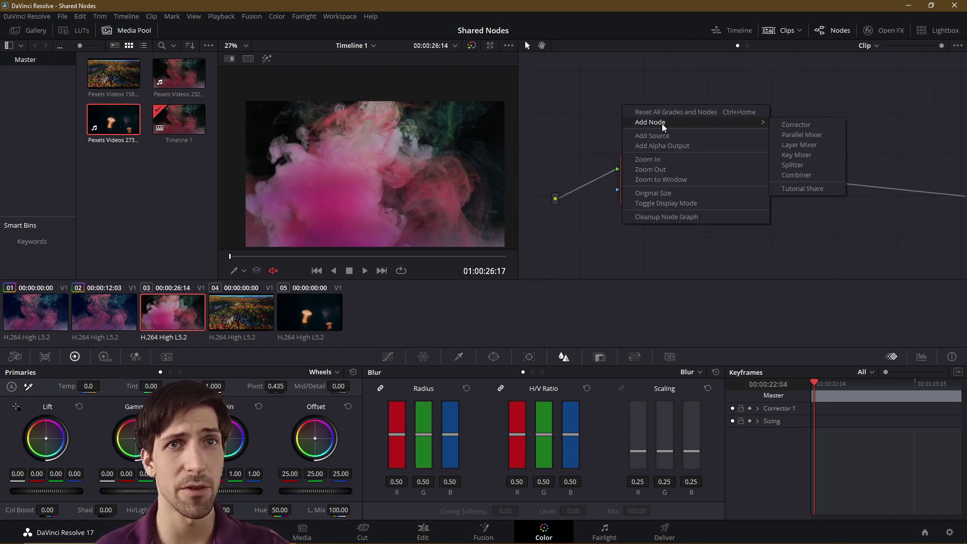
click(806, 188)
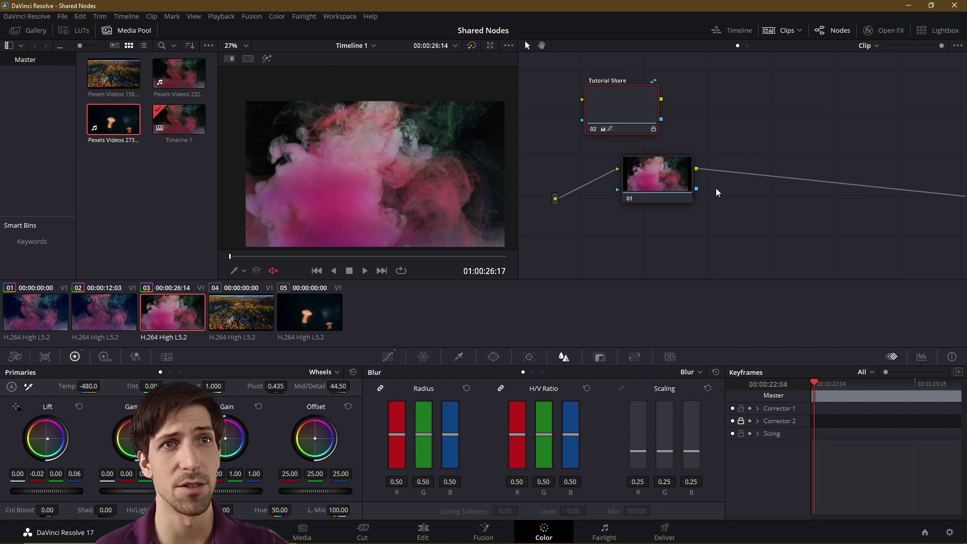
drag(685, 187, 837, 198)
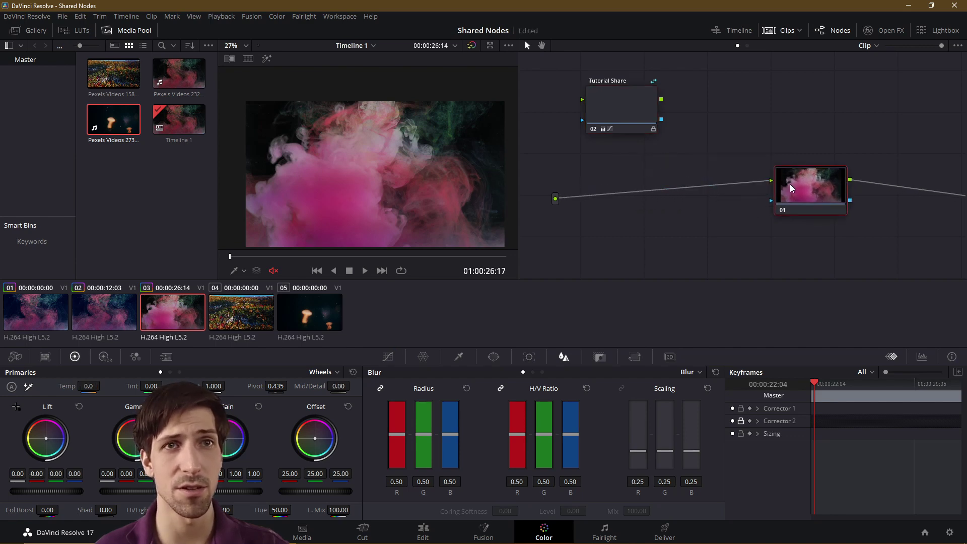
Rewire clip 03 so the source feeds Tutorial Share, then node 01, then the output
drag(761, 184, 667, 194)
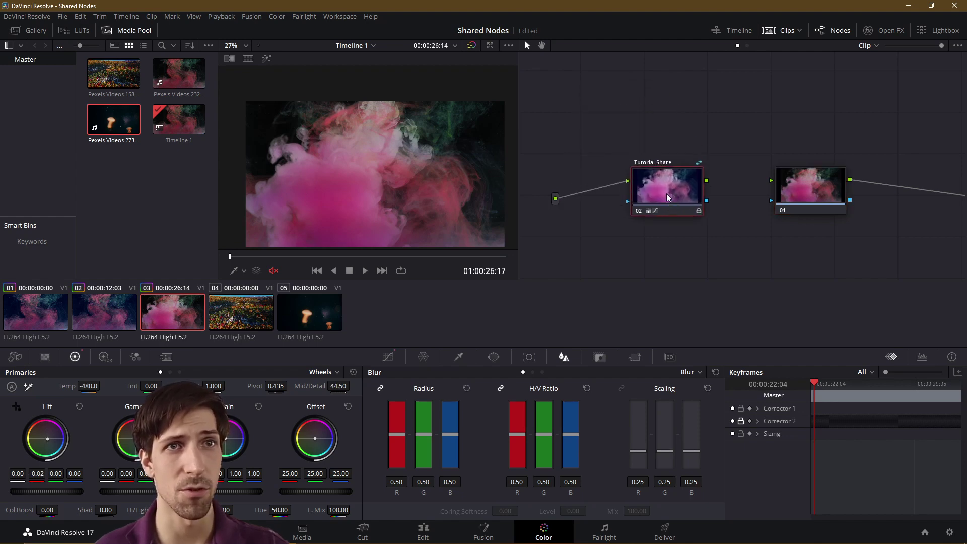
drag(674, 182, 742, 187)
click(783, 193)
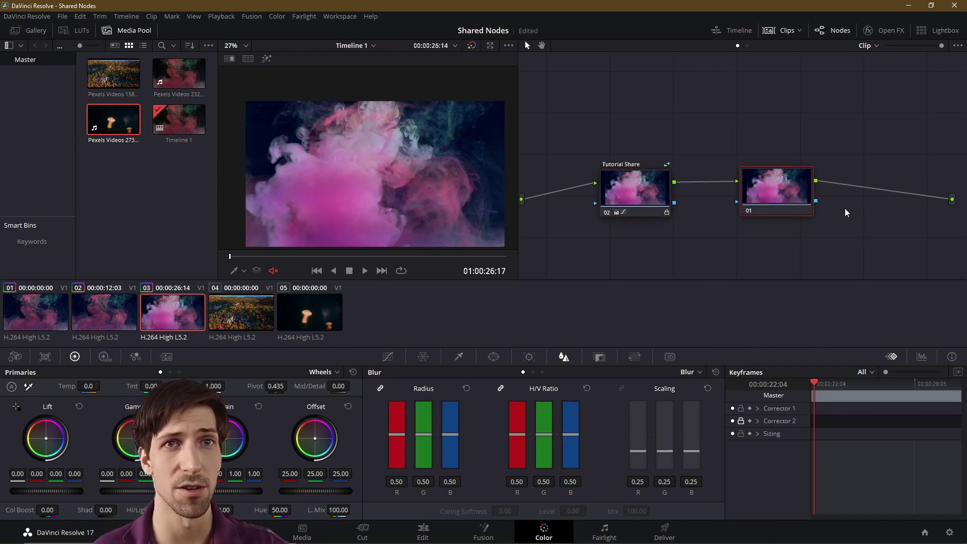
drag(597, 185, 592, 183)
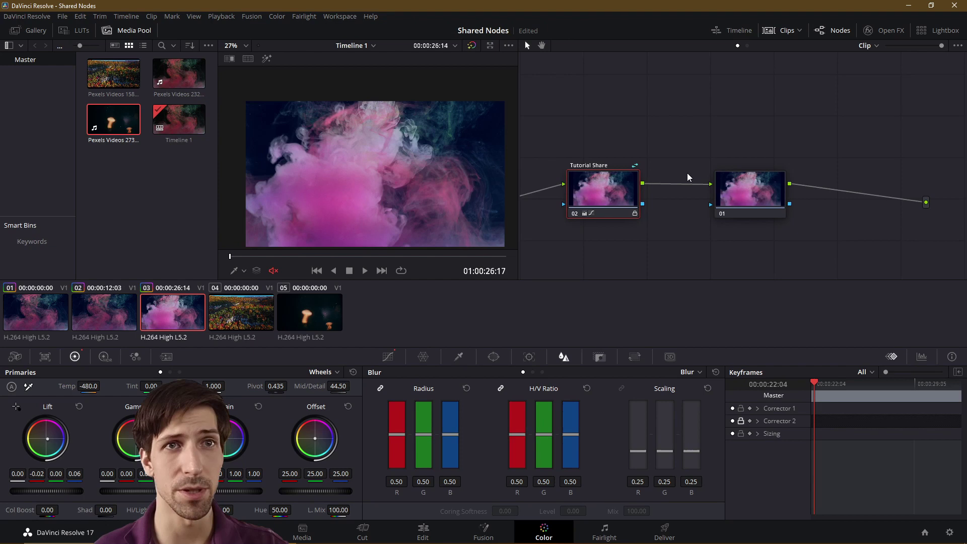
drag(738, 195, 735, 198)
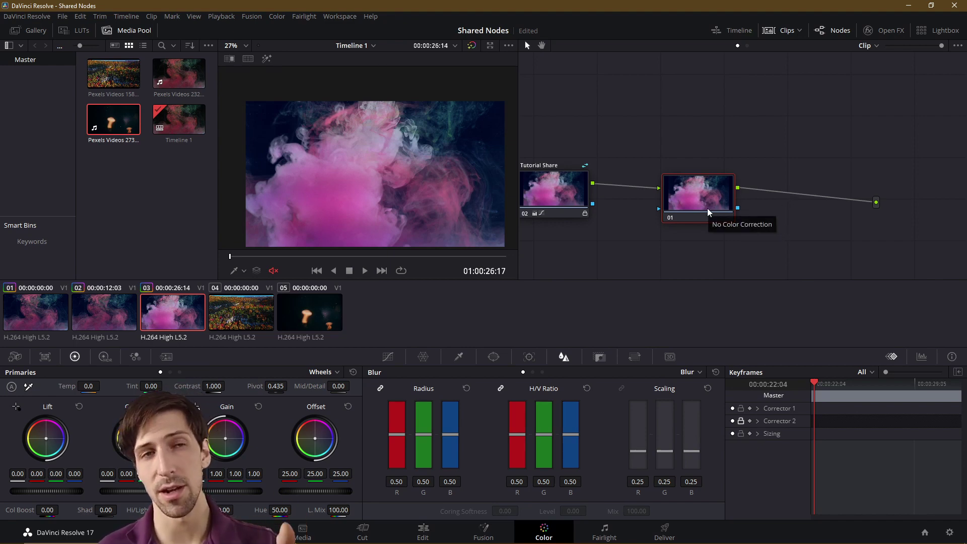
drag(709, 207, 757, 215)
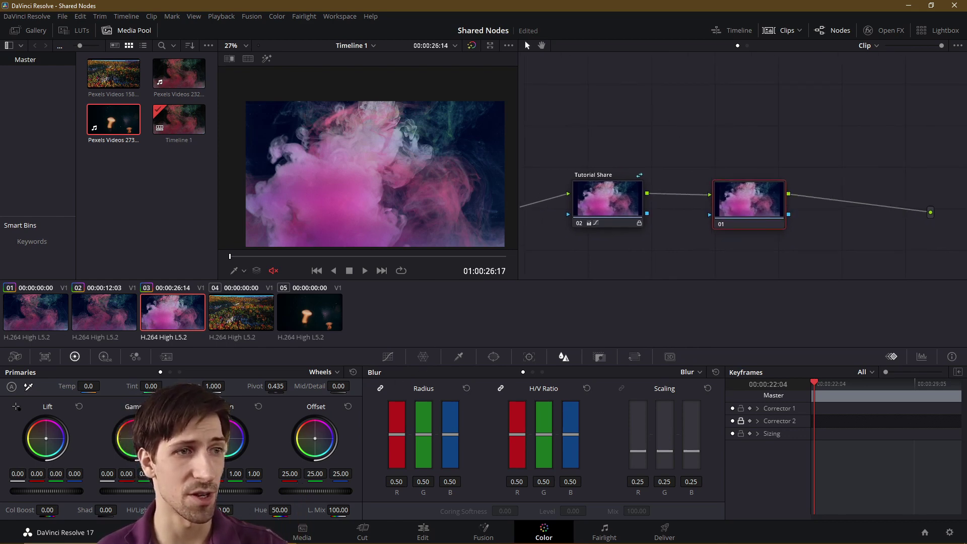
mouse_move(229, 506)
mouse_down()
mouse_move(192, 507)
mouse_move(236, 510)
mouse_up()
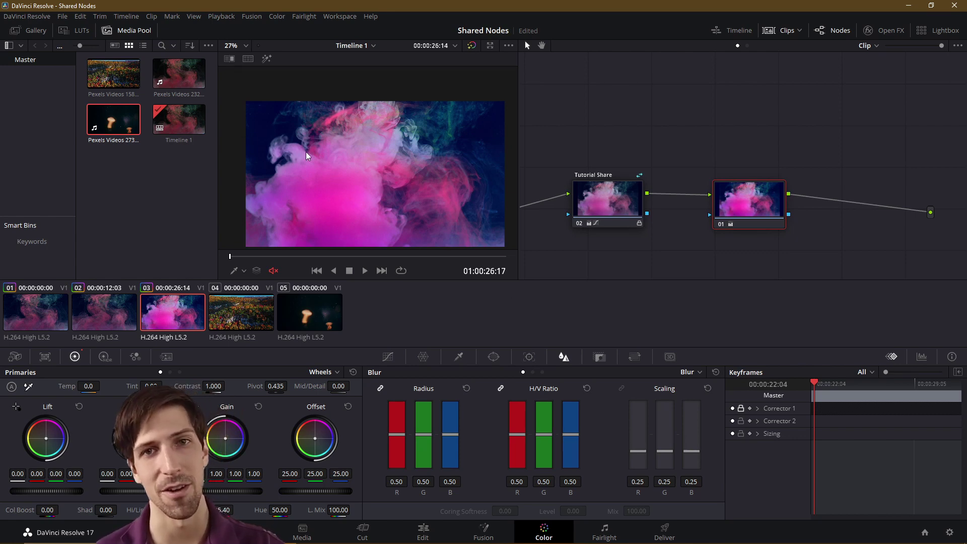
drag(605, 262, 630, 252)
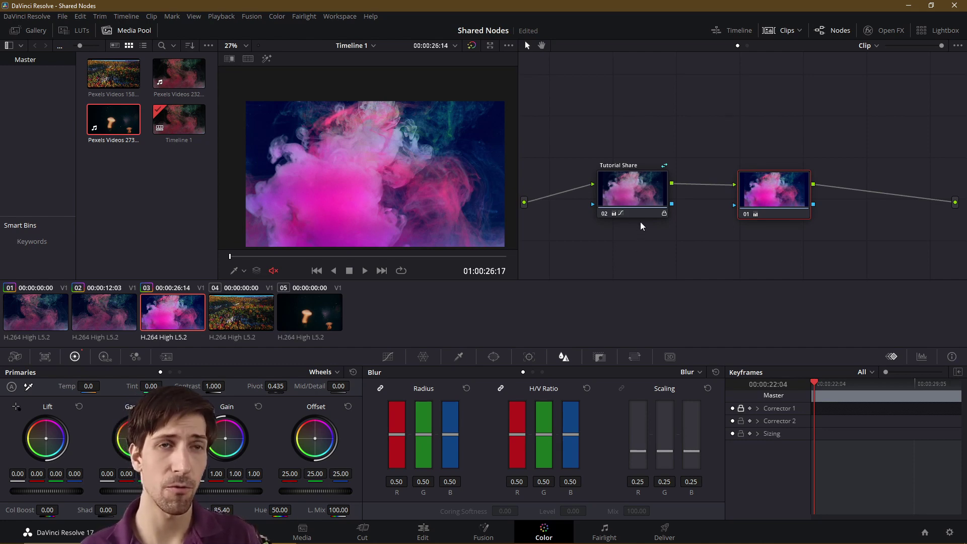
mouse_move(641, 203)
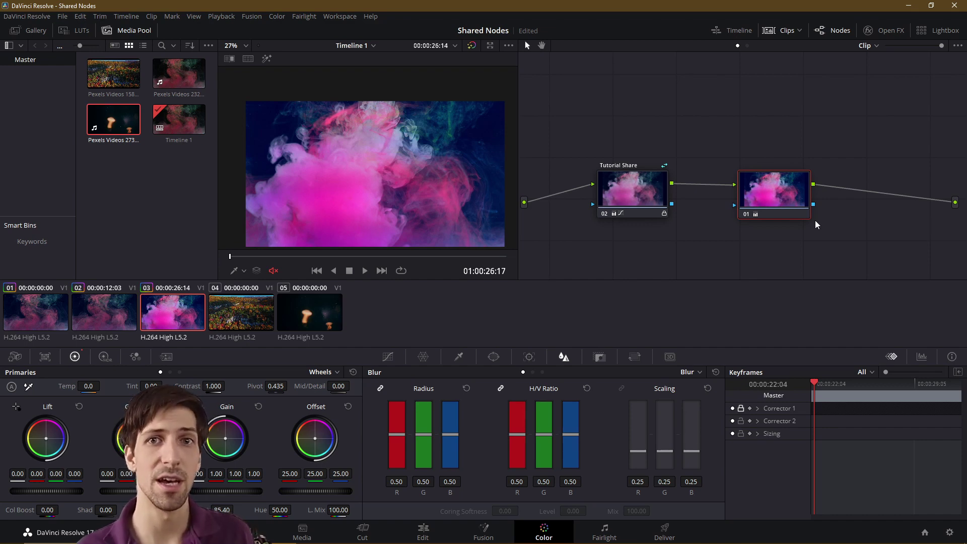
scroll(702, 234, left, 1)
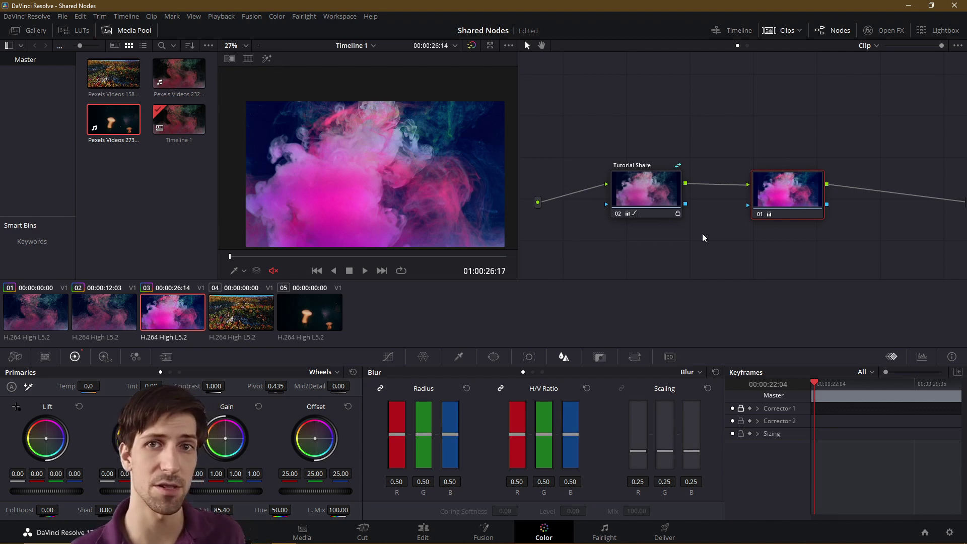
On clip 04, the forest shot, add Tutorial Share as node 02 after node 01 and tidy the graph
click(252, 317)
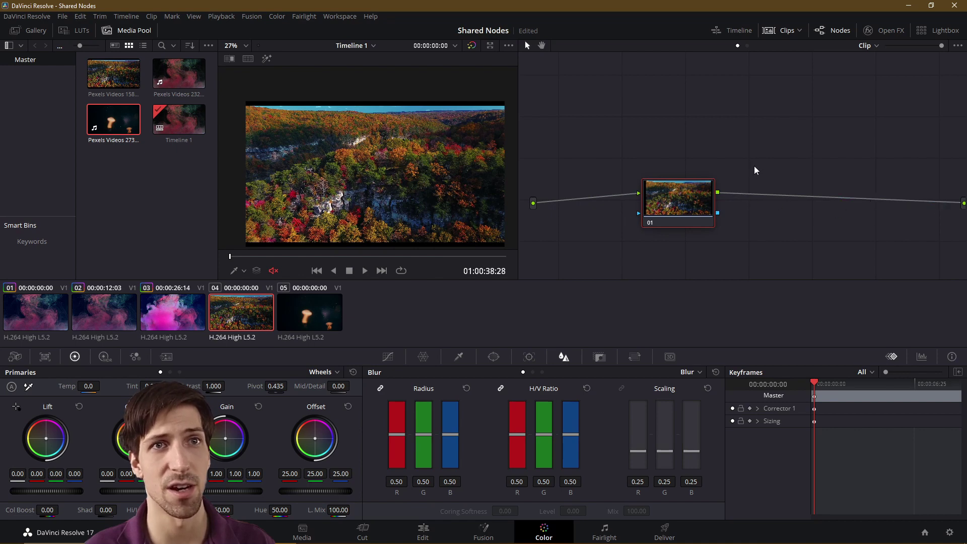
right_click(736, 171)
mouse_move(766, 184)
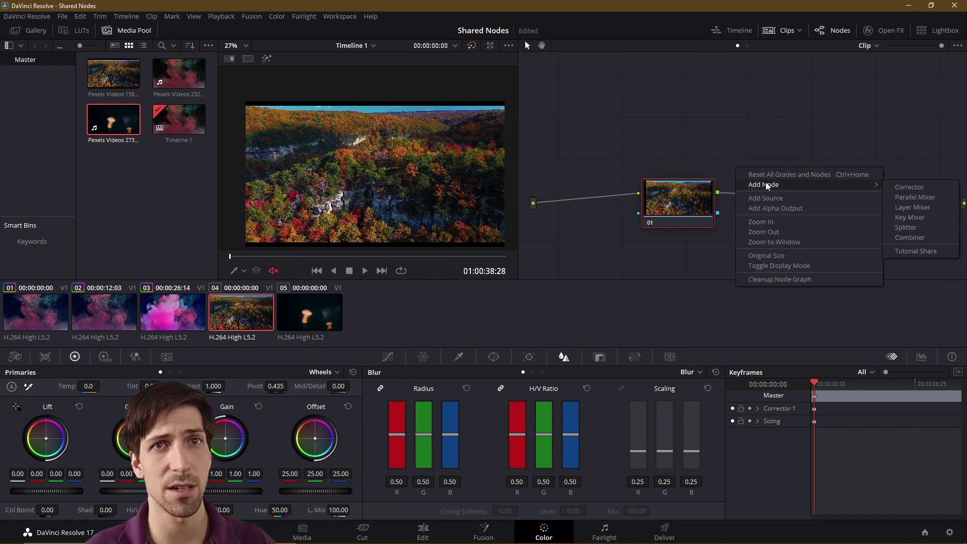
click(928, 250)
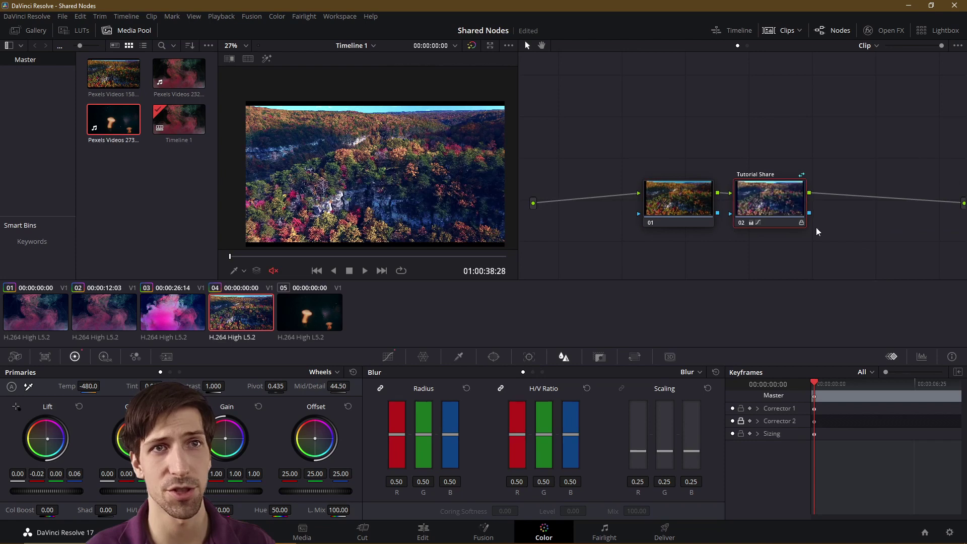
mouse_move(794, 212)
mouse_down()
mouse_move(805, 211)
mouse_move(790, 205)
mouse_up()
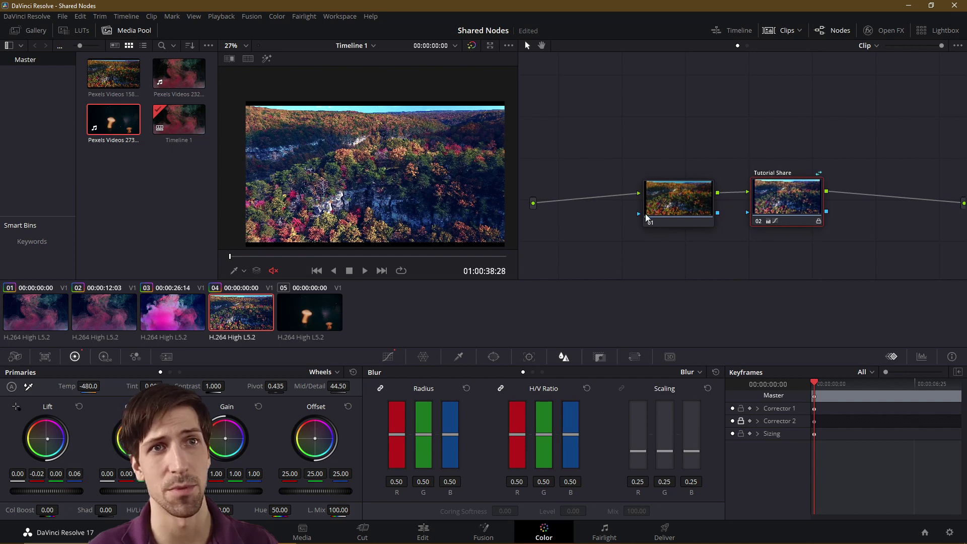
drag(942, 256, 927, 255)
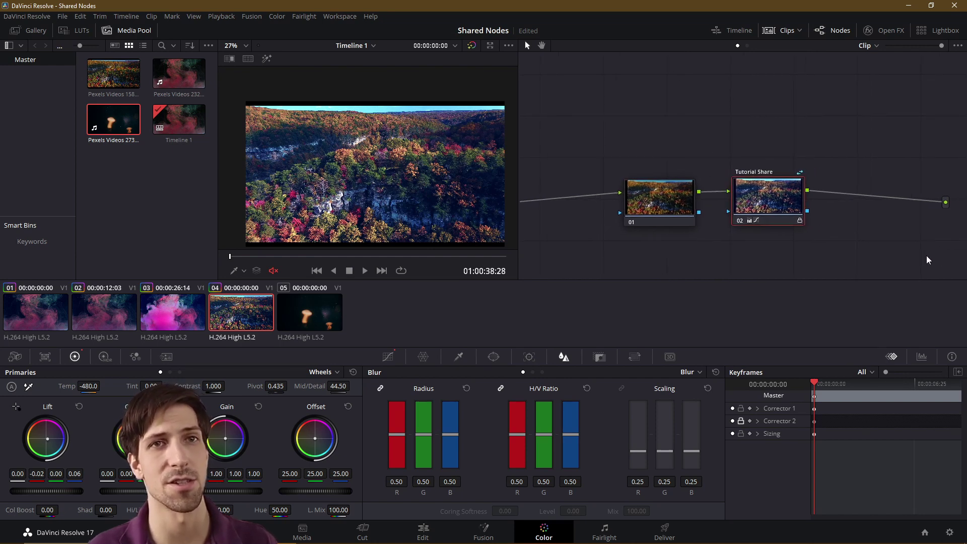
On clip 05, the jellyfish shot, add Tutorial Share after node 01 and wire it to the output
click(323, 315)
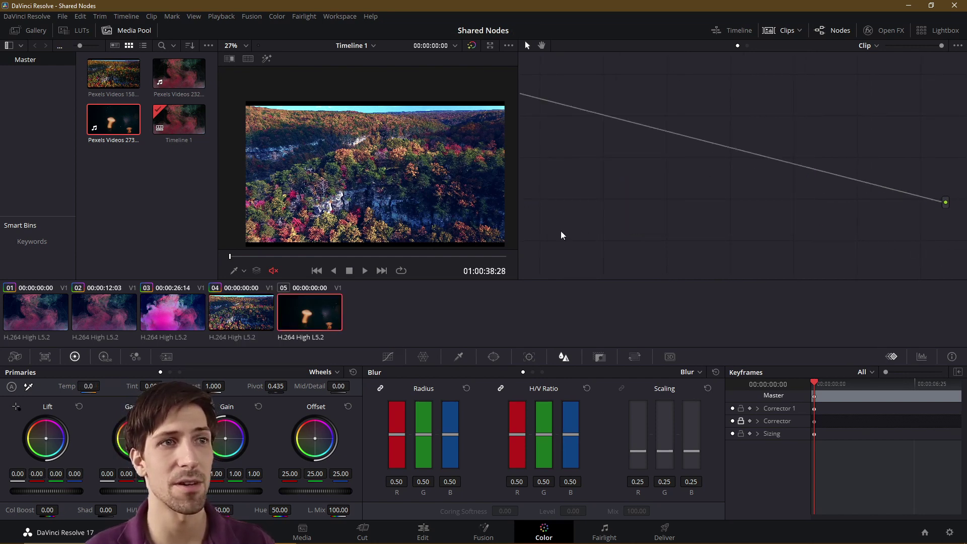
drag(561, 231, 761, 212)
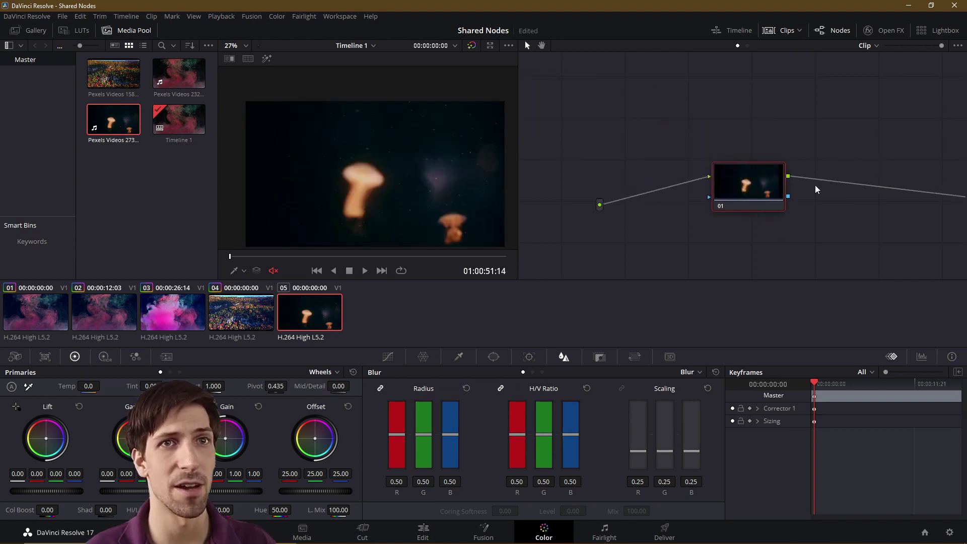
drag(816, 185, 752, 200)
right_click(730, 161)
mouse_move(761, 179)
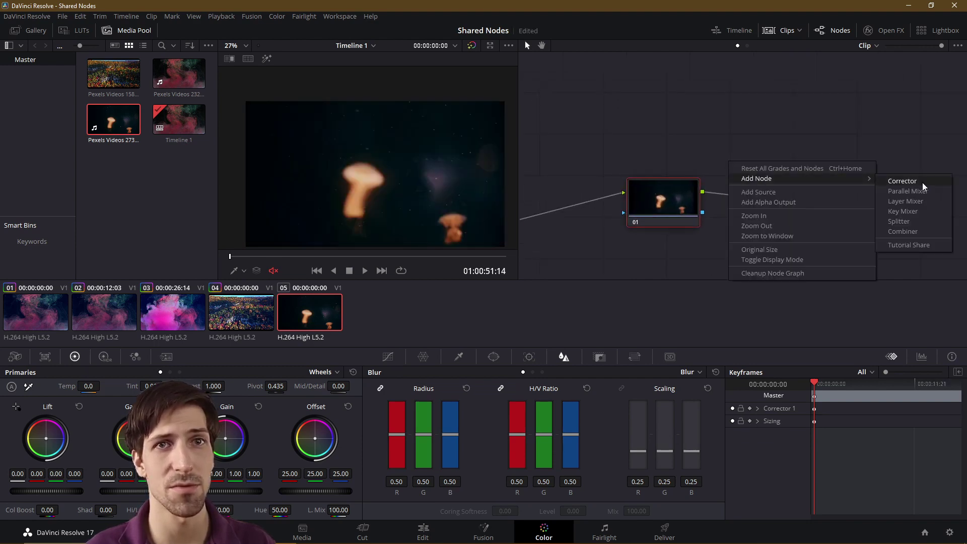
click(921, 246)
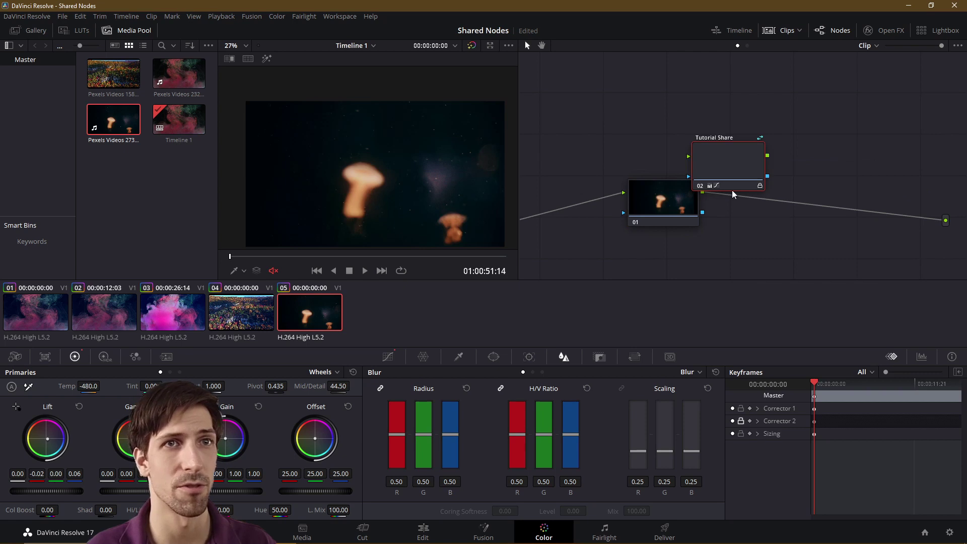
drag(733, 190, 787, 189)
drag(703, 193, 945, 218)
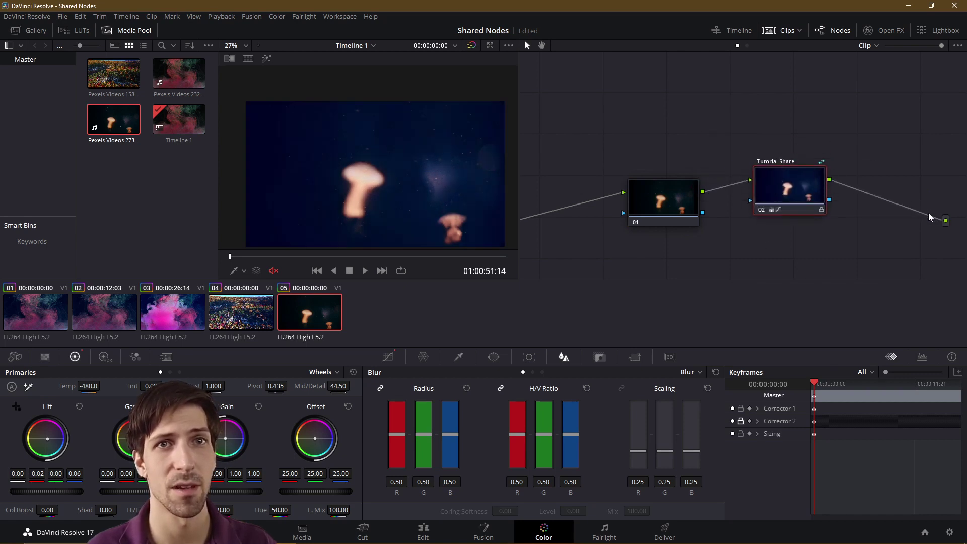
drag(791, 176, 800, 188)
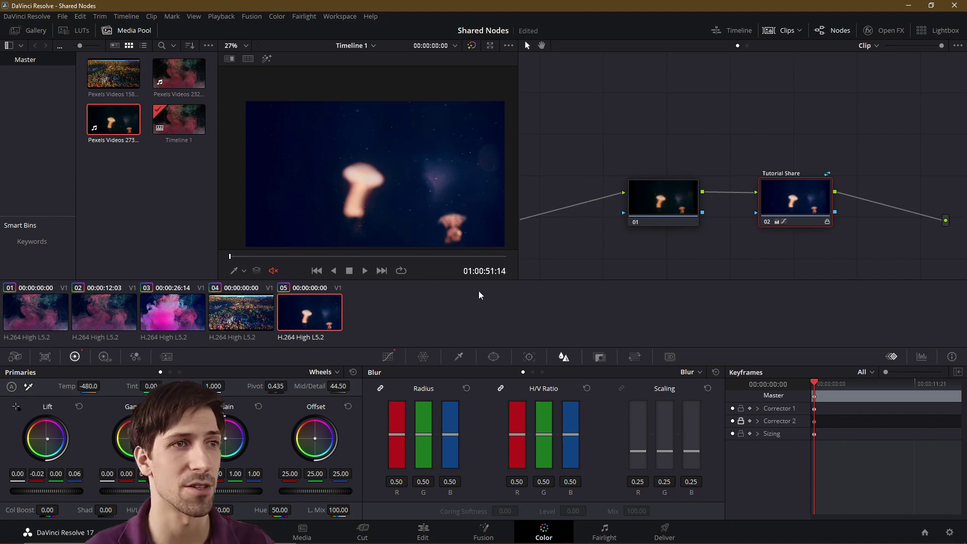
On the Edit page, move the playhead onto clip 01, the pink smoke shot, then return to Color
click(424, 532)
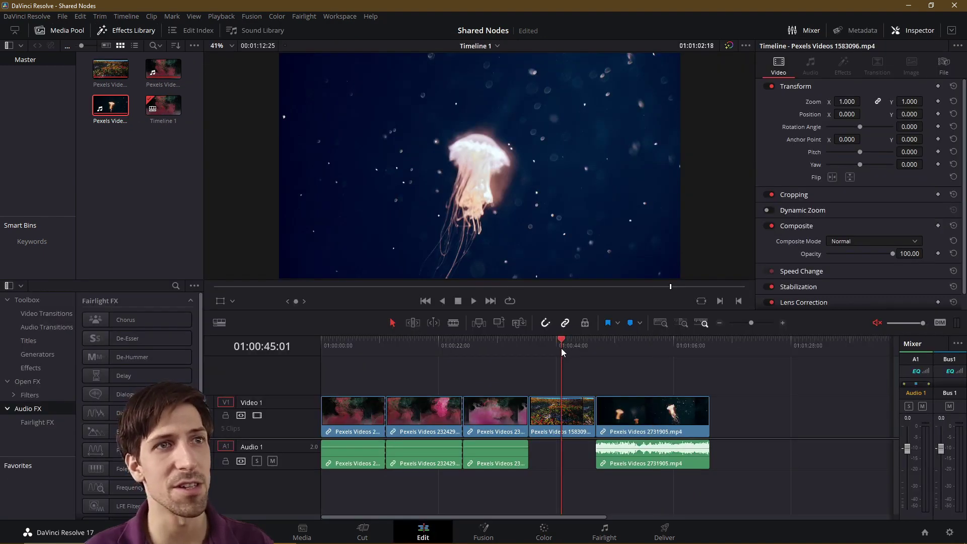
click(416, 349)
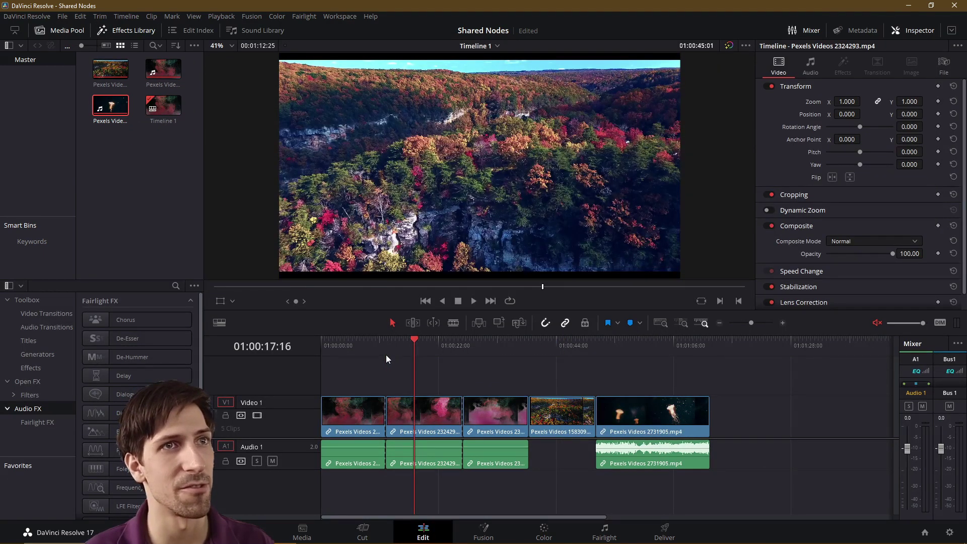
click(346, 348)
click(544, 531)
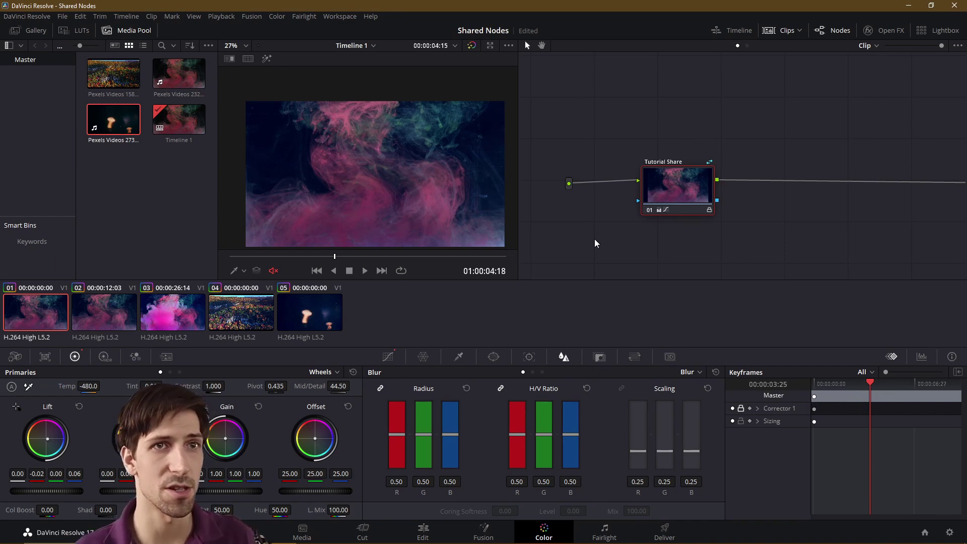
Unlock the Tutorial Share node and drag the Color Warper's blue point toward green
right_click(679, 186)
click(724, 225)
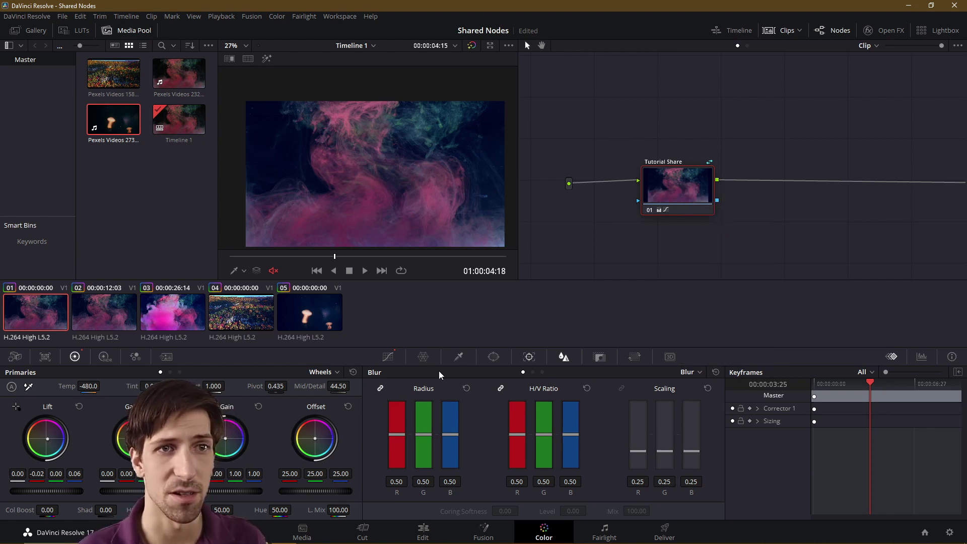
click(411, 354)
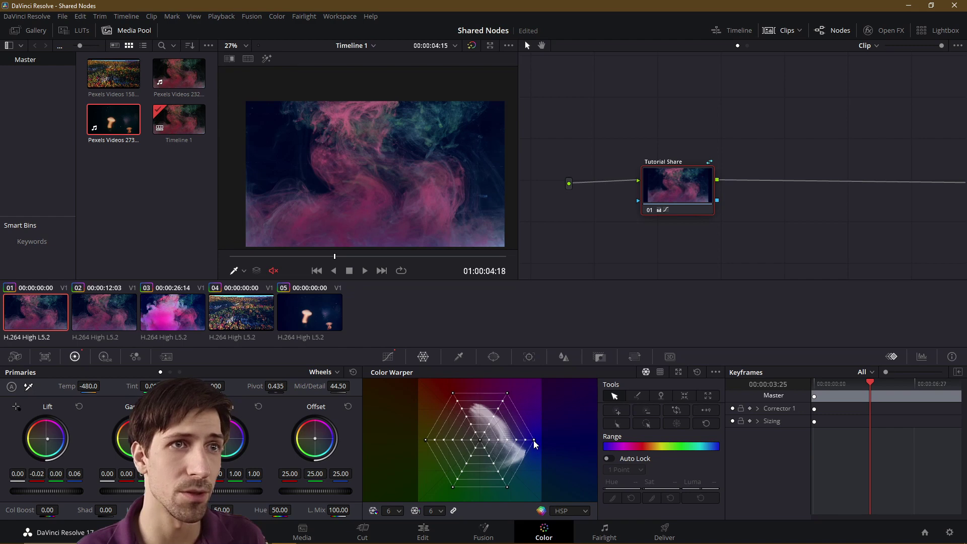
drag(534, 440, 477, 490)
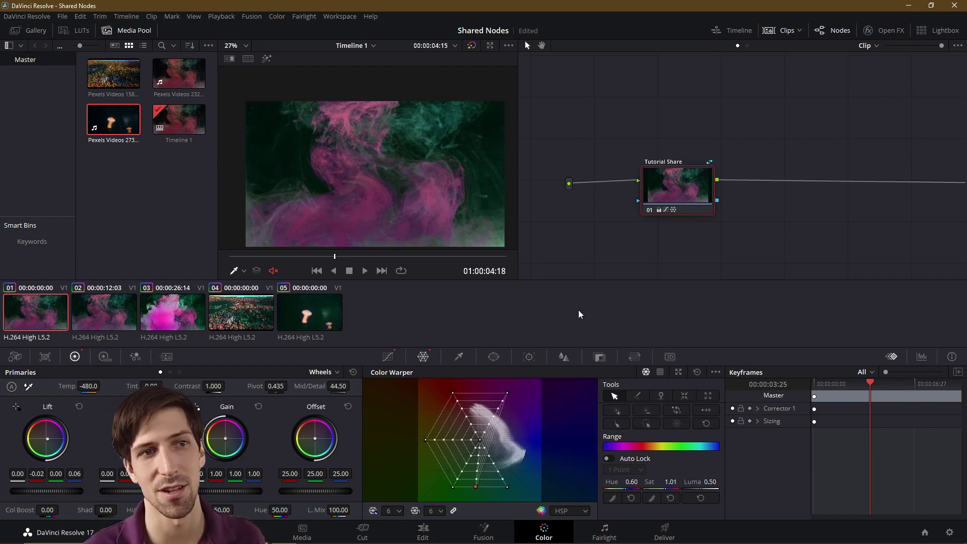
Step through clips 02, 03, 04 and 05 to check their green-shifted blues
click(102, 310)
click(159, 313)
click(238, 311)
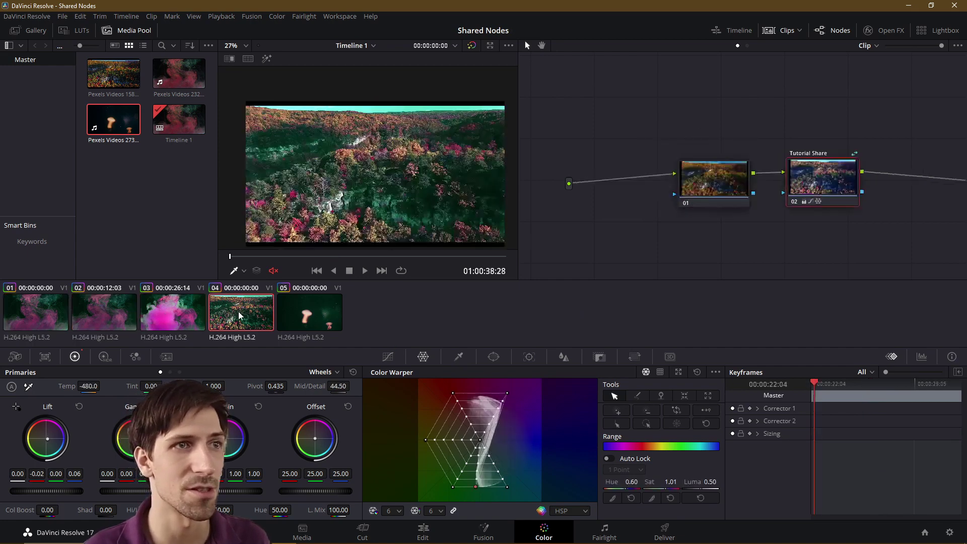
click(306, 312)
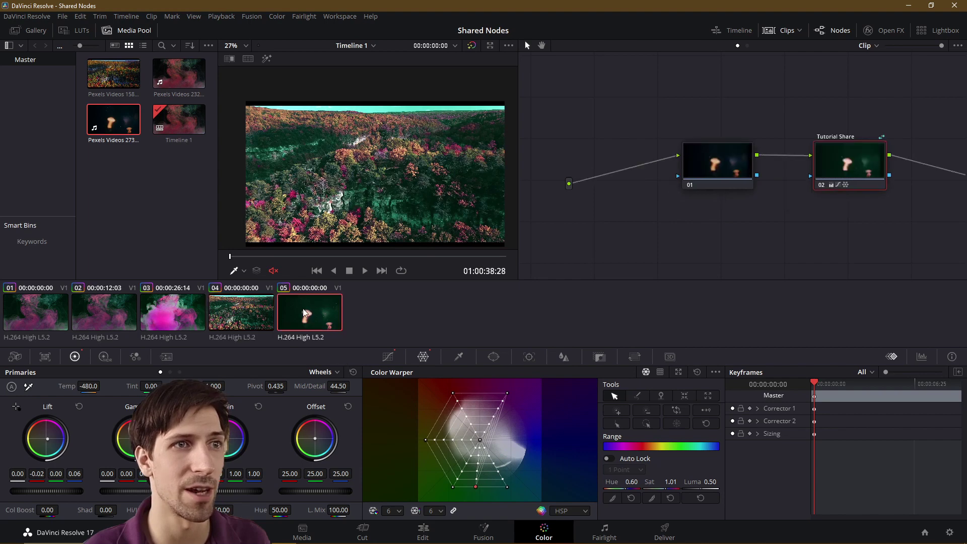